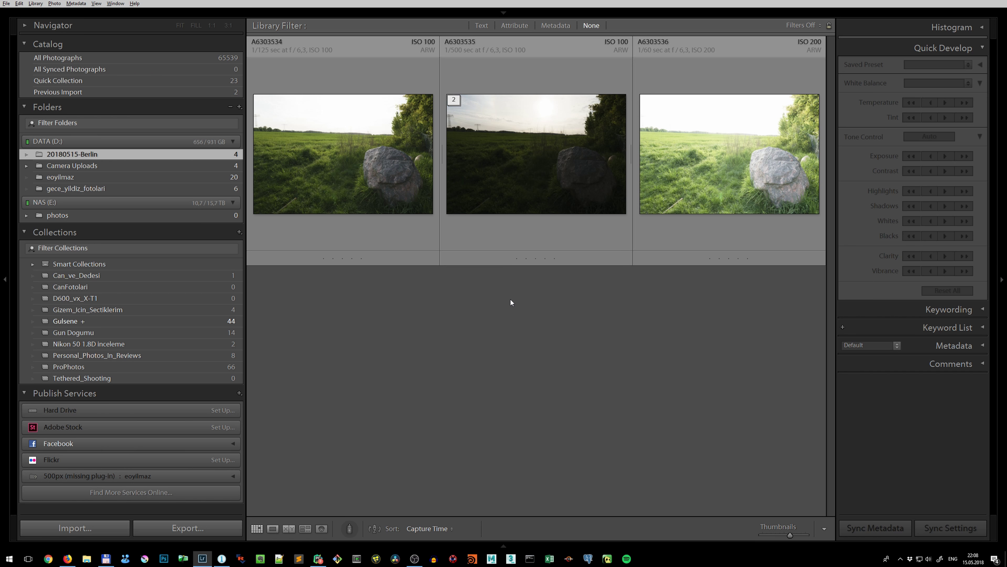
Expand the middle photo's stack and open its edited virtual copy, A6303535.ARW Copy 1, in Loupe view.
left_click(454, 102)
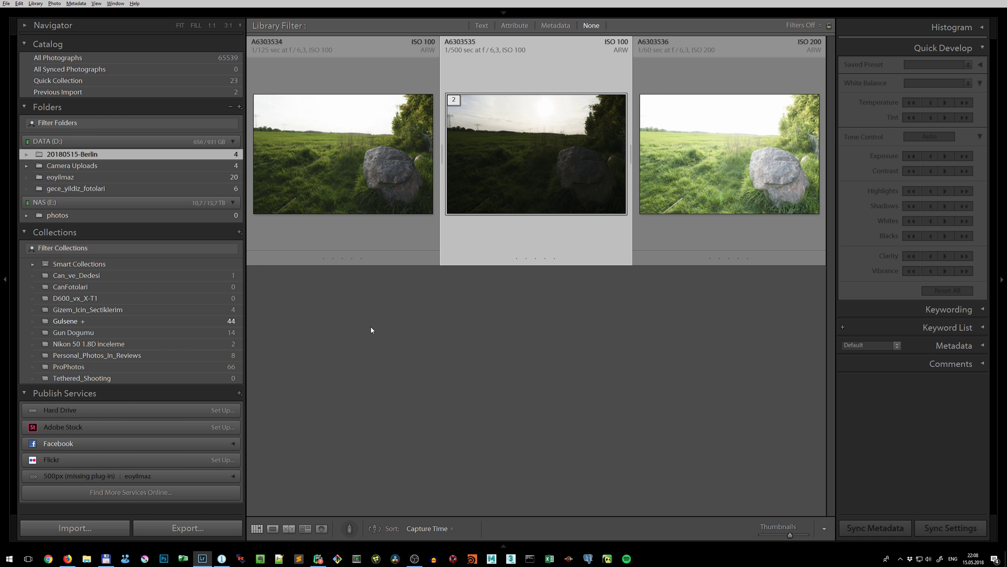
left_click(454, 100)
key("Right")
key("e")
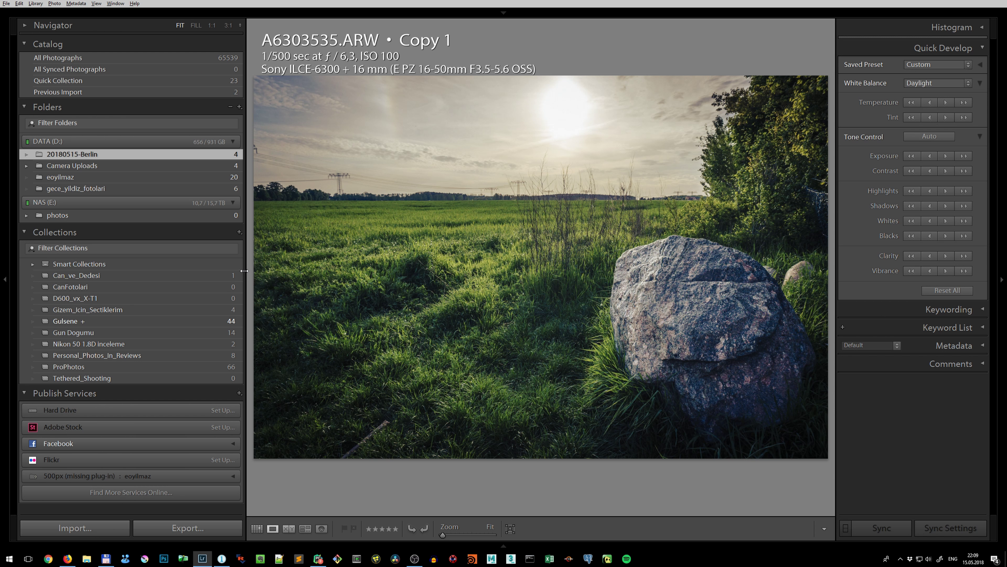
Enlarge the photo area by narrowing the left panel, then bring up Capture One's edit of the shot.
left_click_drag(244, 271, 163, 271)
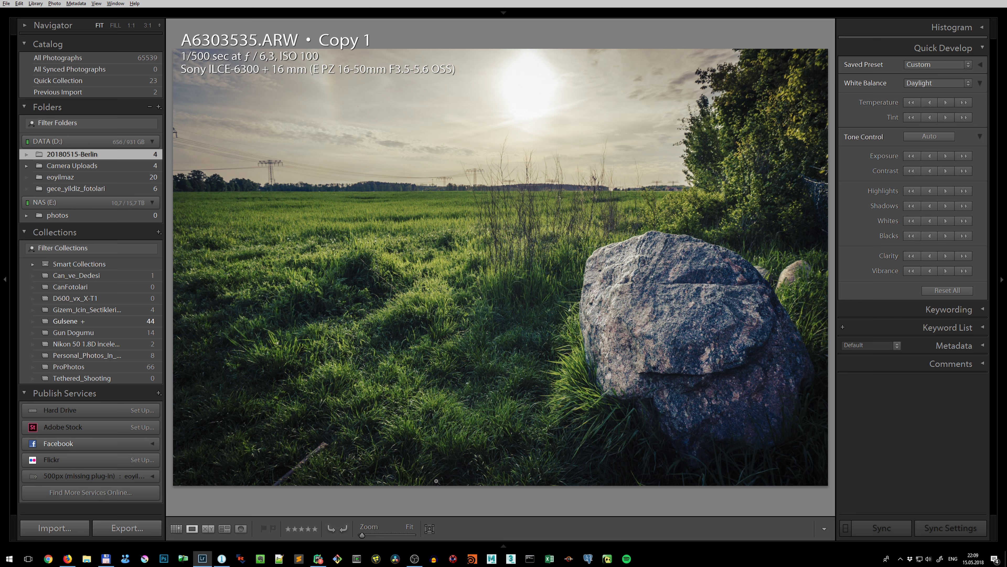
left_click(222, 559)
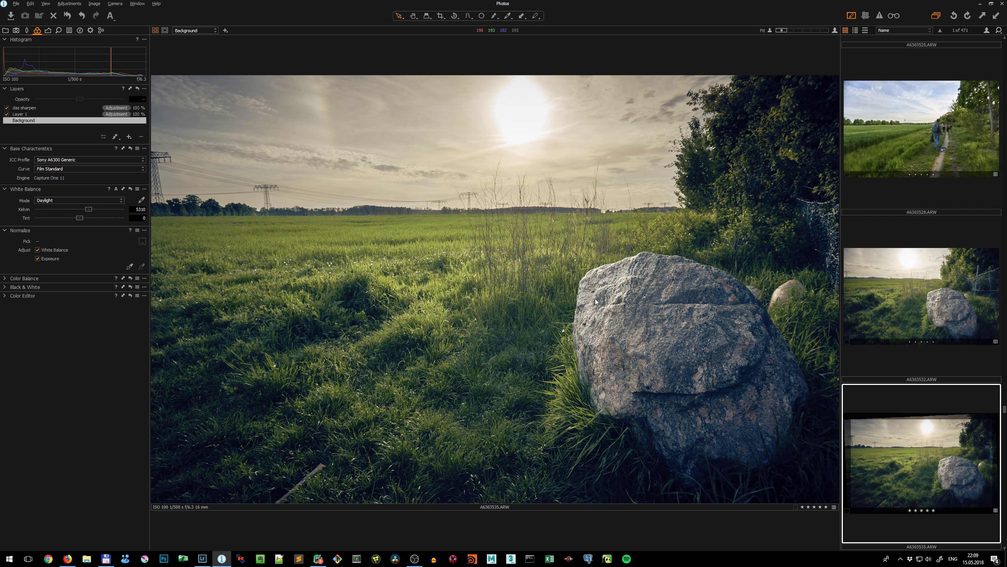
Return from Capture One to Lightroom Classic's edited A6303535.ARW Copy 1 with Alt+Tab.
key("alt+Tab")
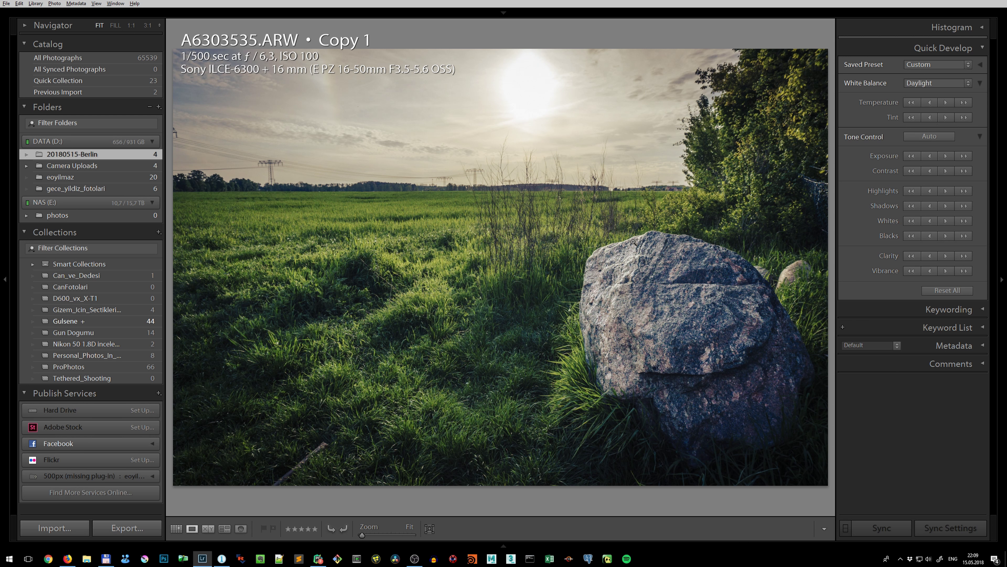
Show the previous, brighter unedited bracket A6303534.ARW.
key("Left")
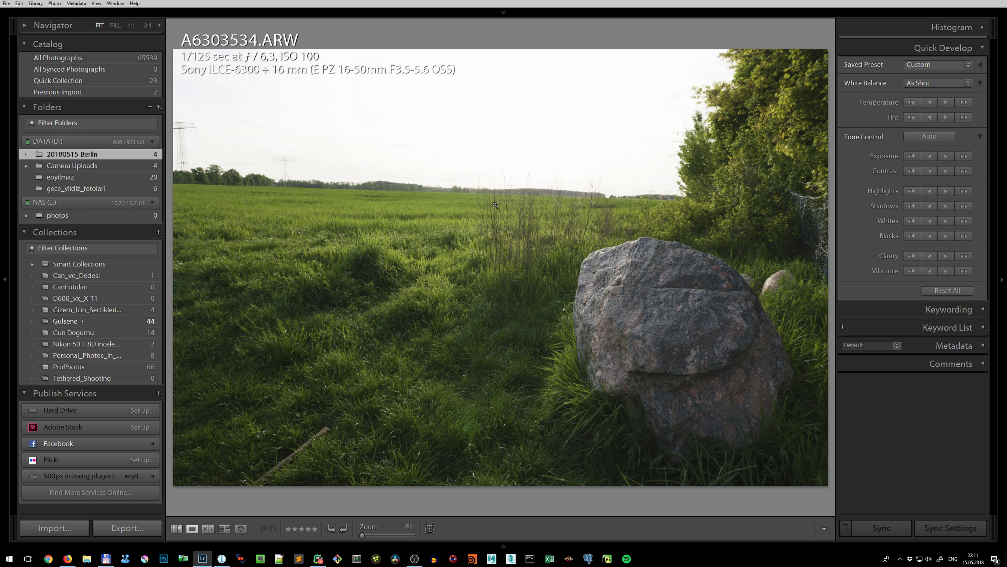
Flip between brackets A6303534, A6303535 and A6303536 to compare their exposures.
key("Right")
key("Left")
key("Right")
key("Left")
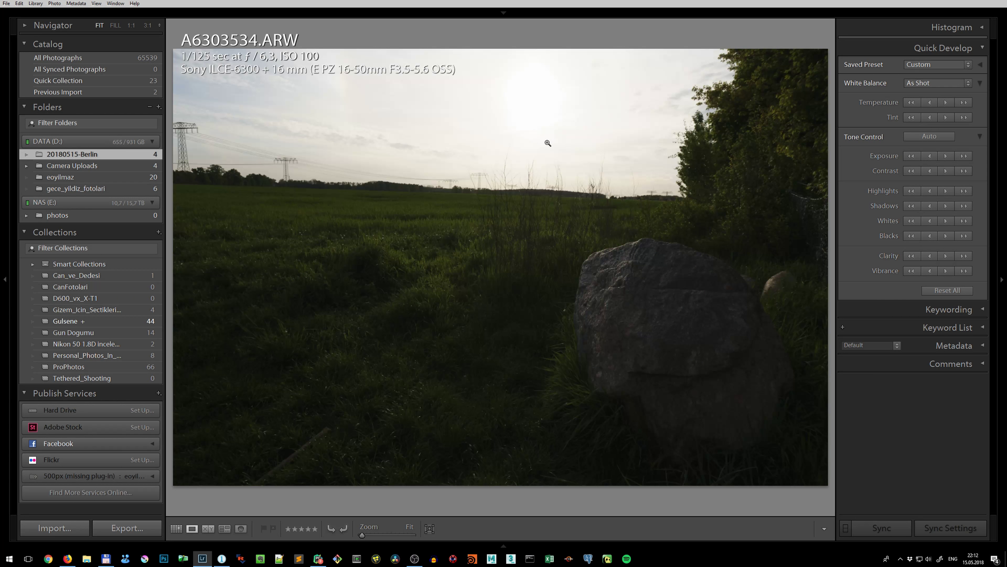
key("Right")
key("Left")
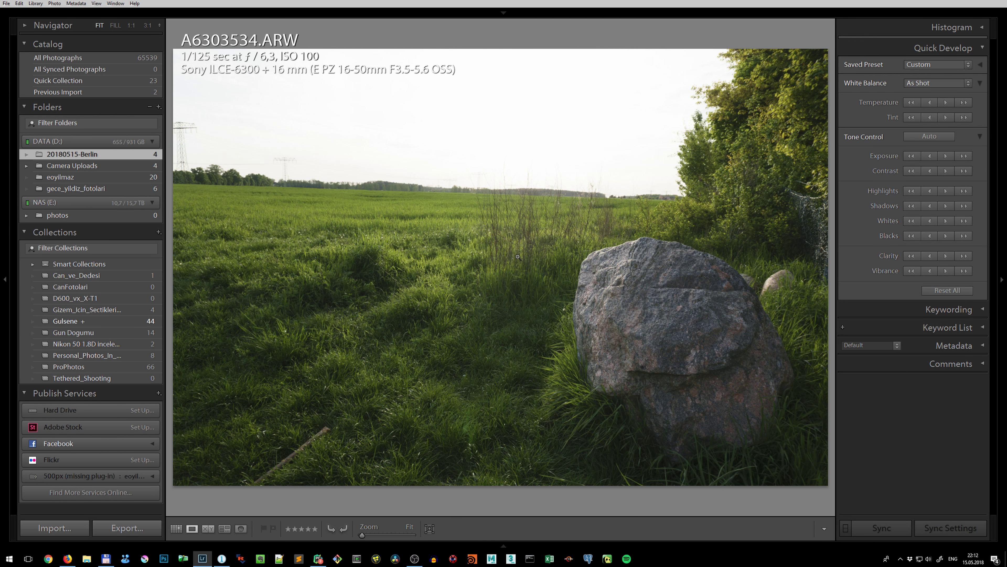
key("Right")
key("Right")
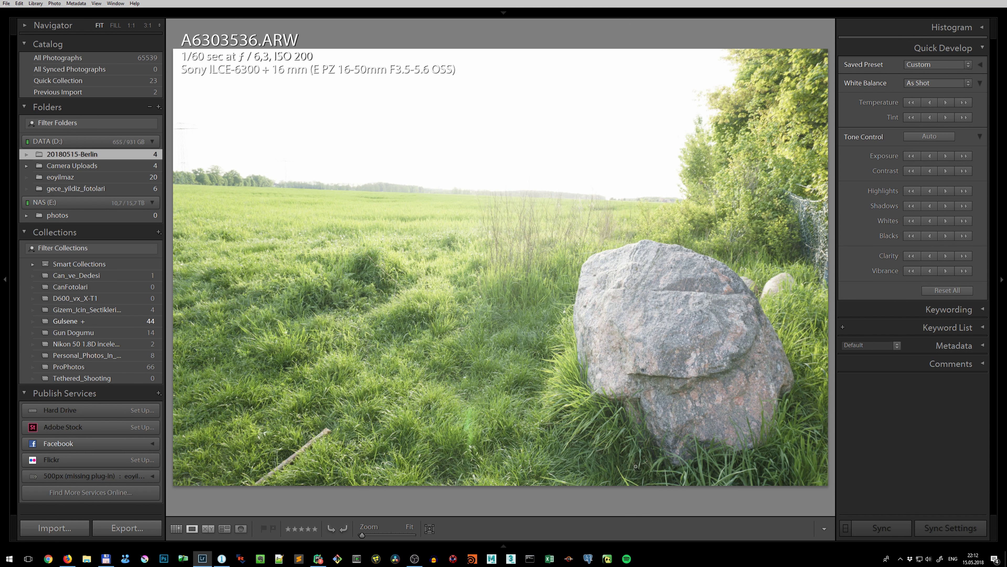
key("Left")
key("Left")
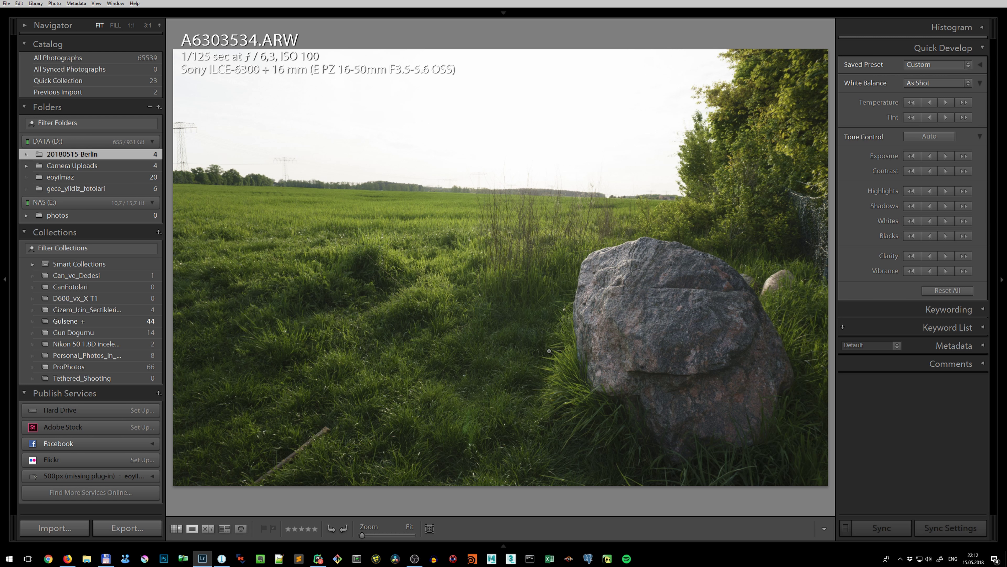
Compare A6303534 with the dark A6303535 again, then open A6303535 in Develop.
key("Right")
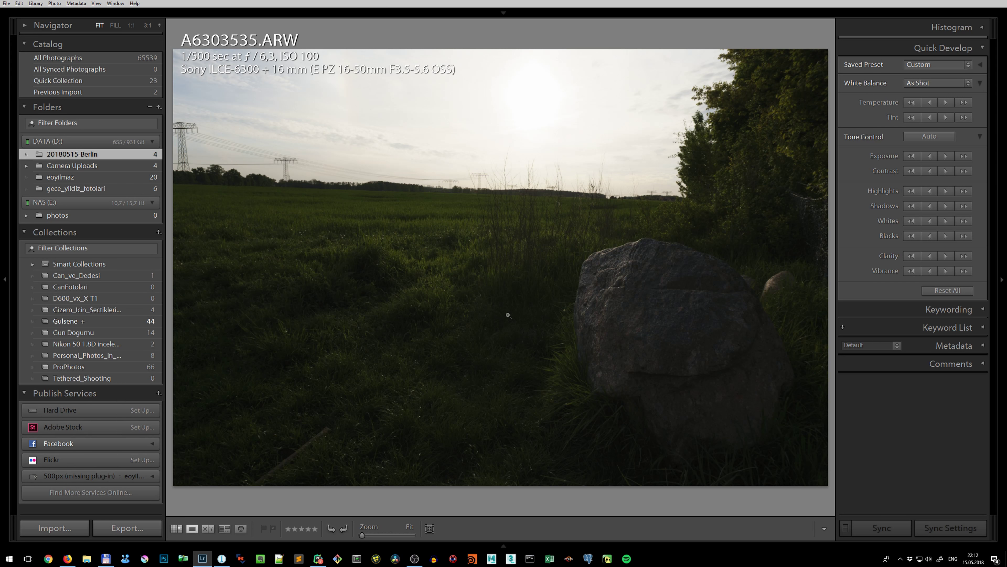
key("Left")
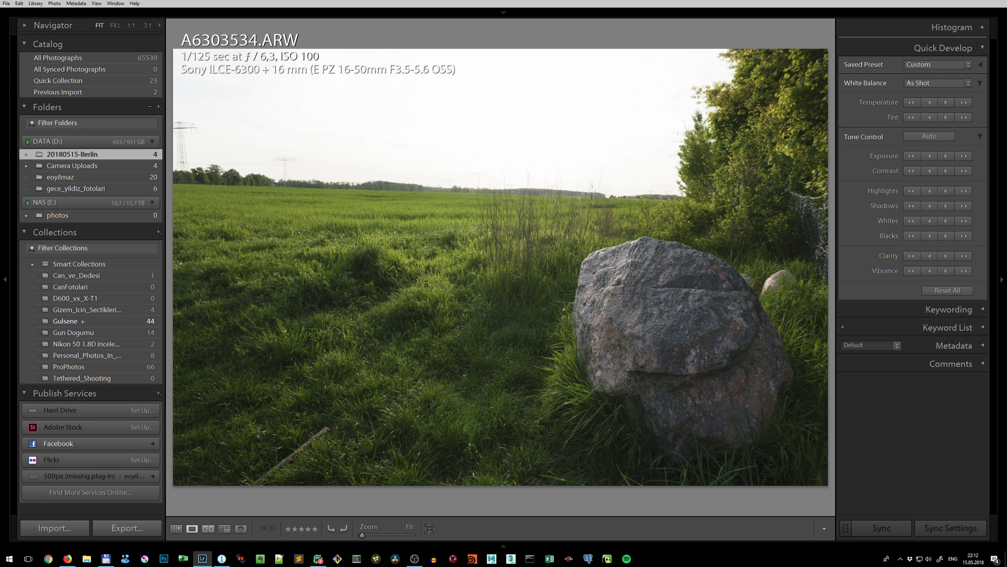
key("Right")
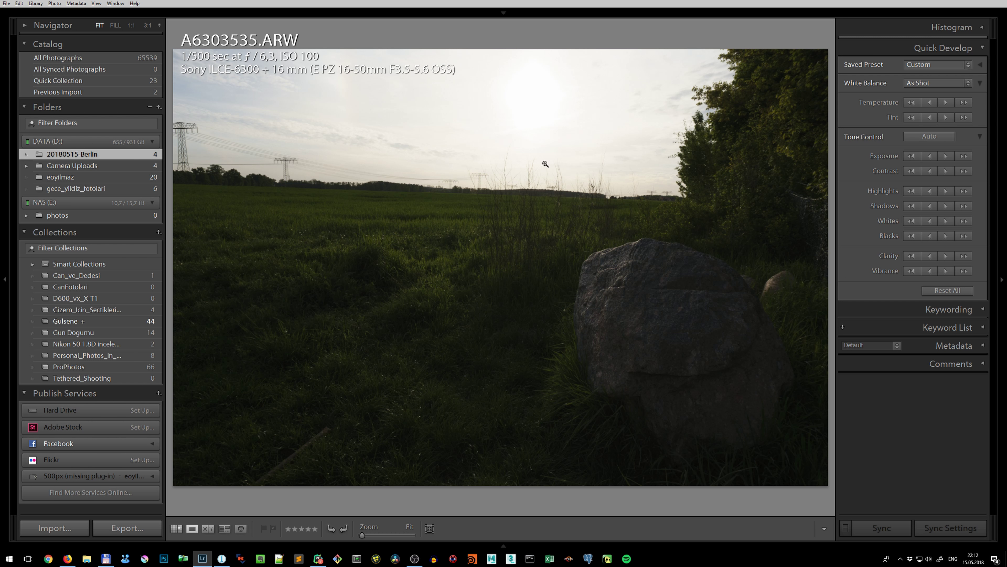
key("Left")
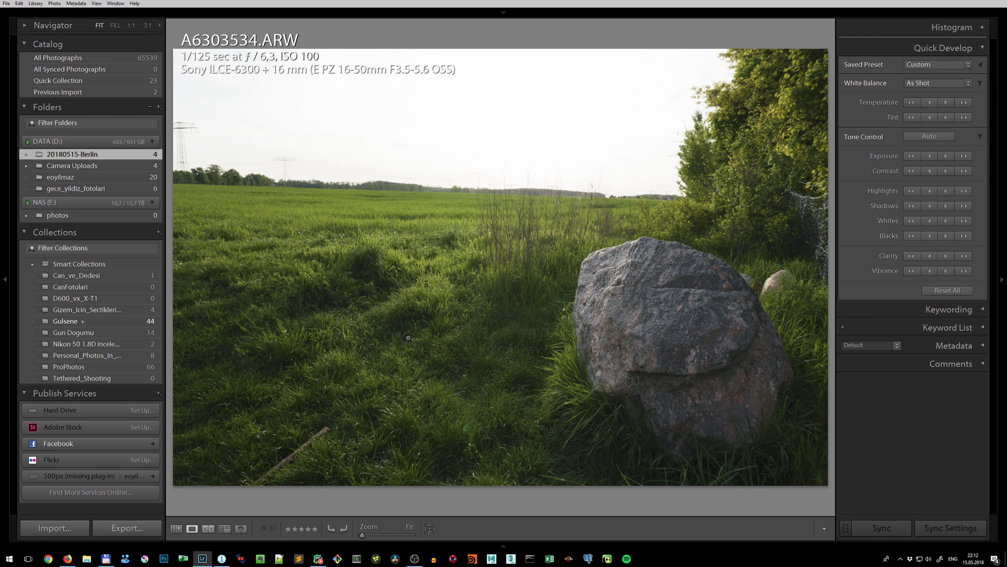
key("Right")
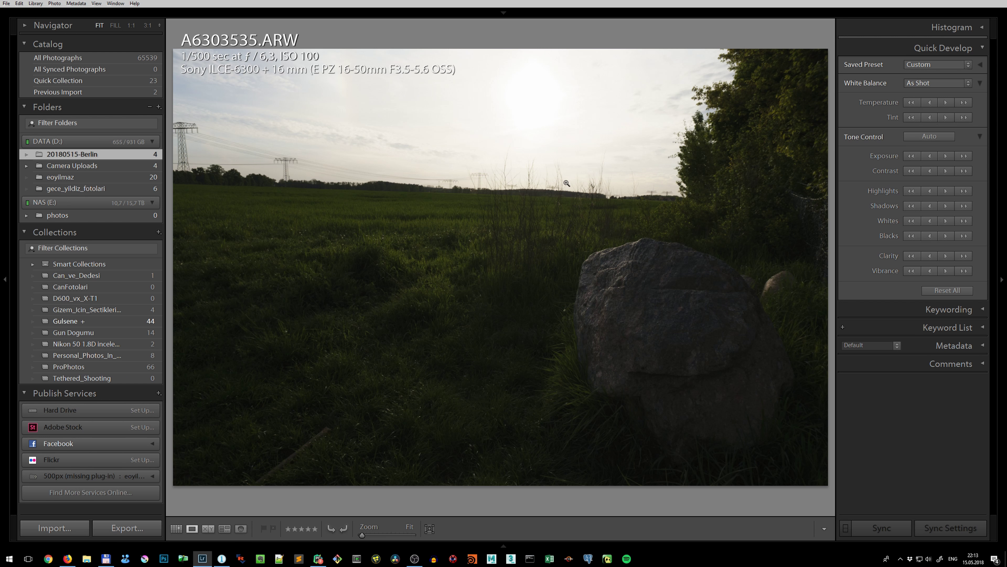
key("d")
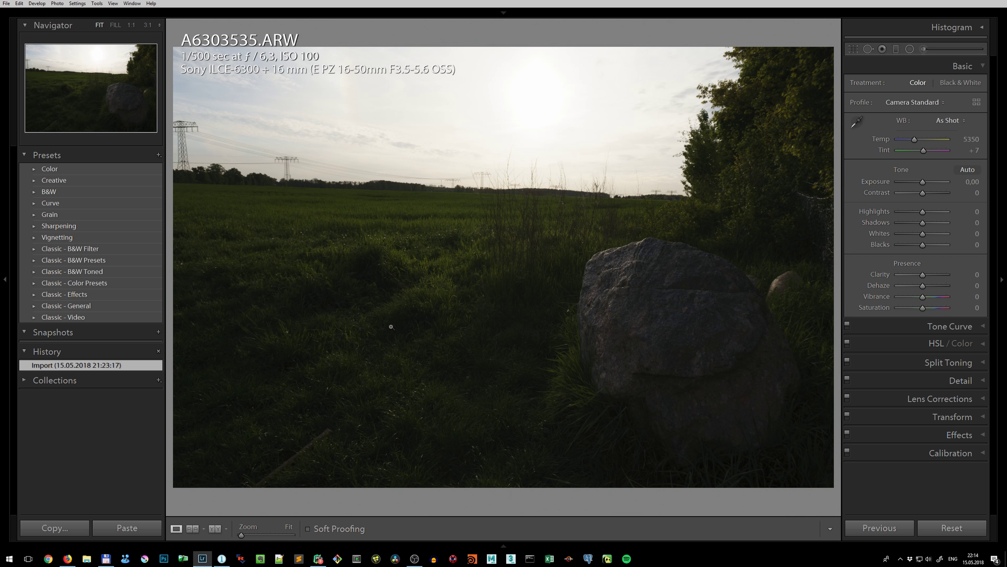
key("g")
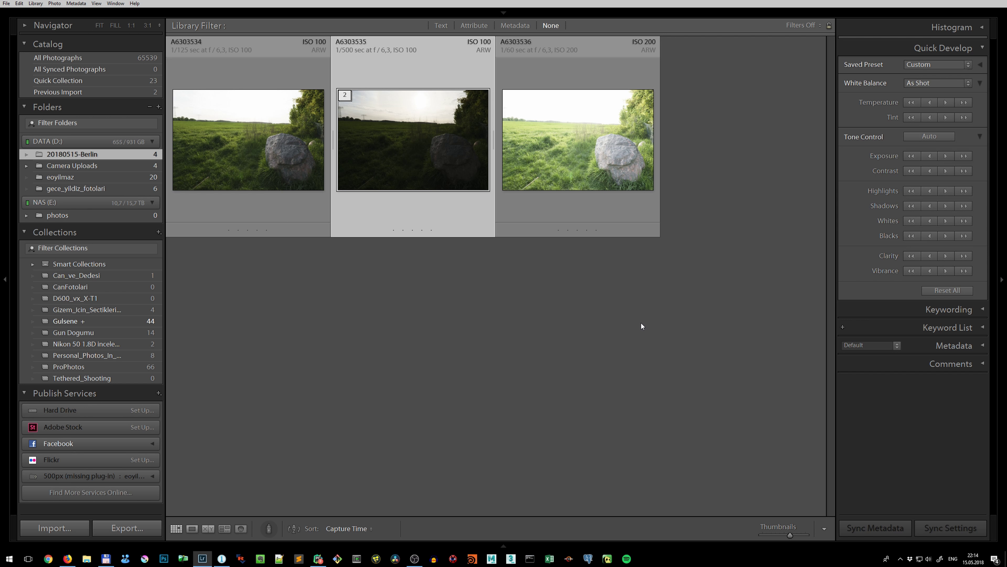
key("F5")
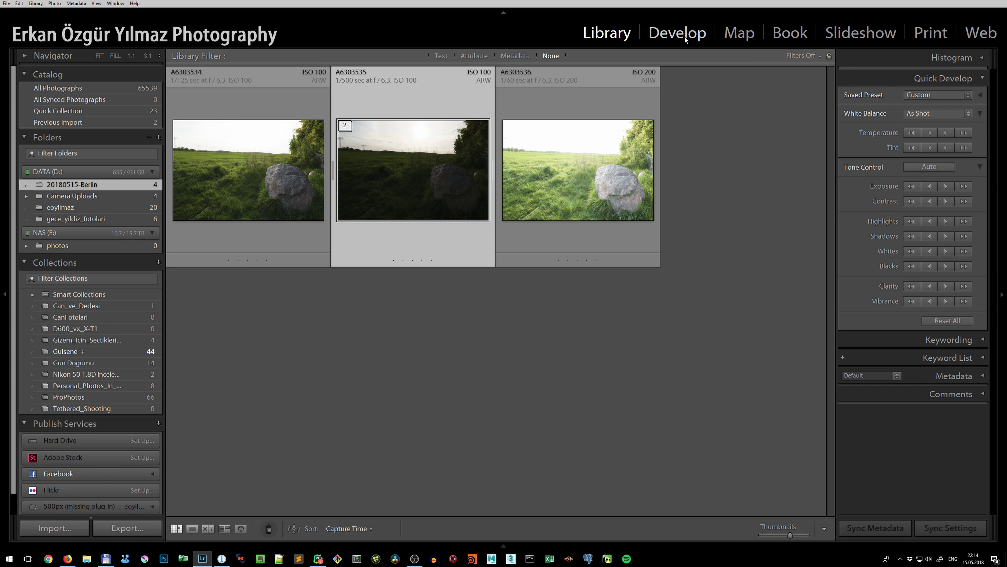
left_click(509, 13)
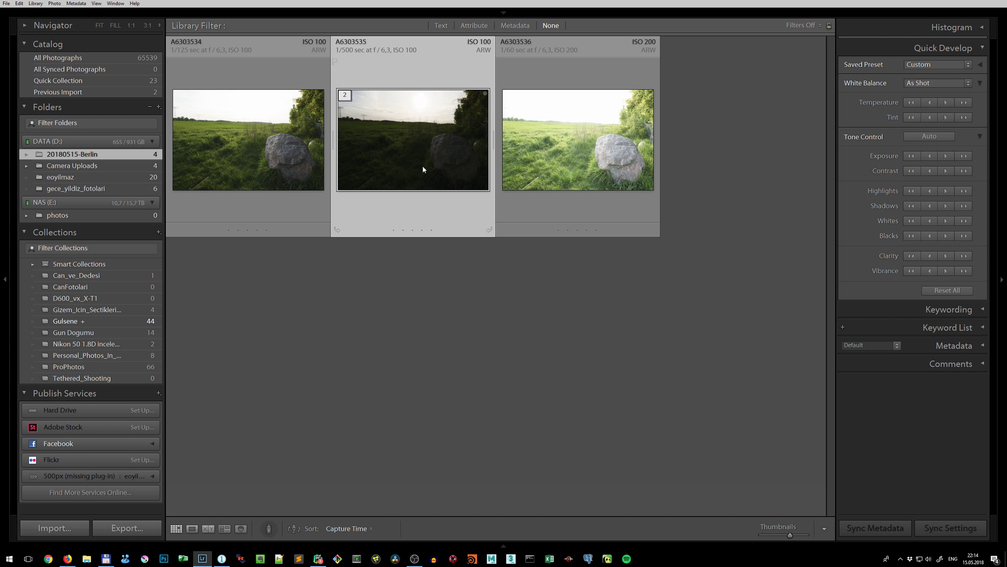
key("d")
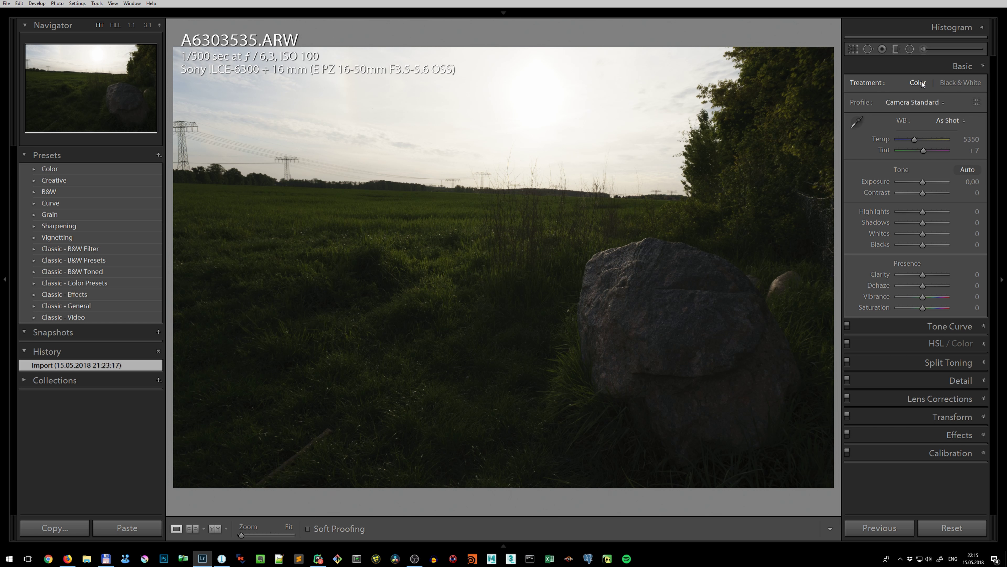
Trial a Black & White treatment, revert to Color, check Calibration, then show the profile list.
left_click(954, 81)
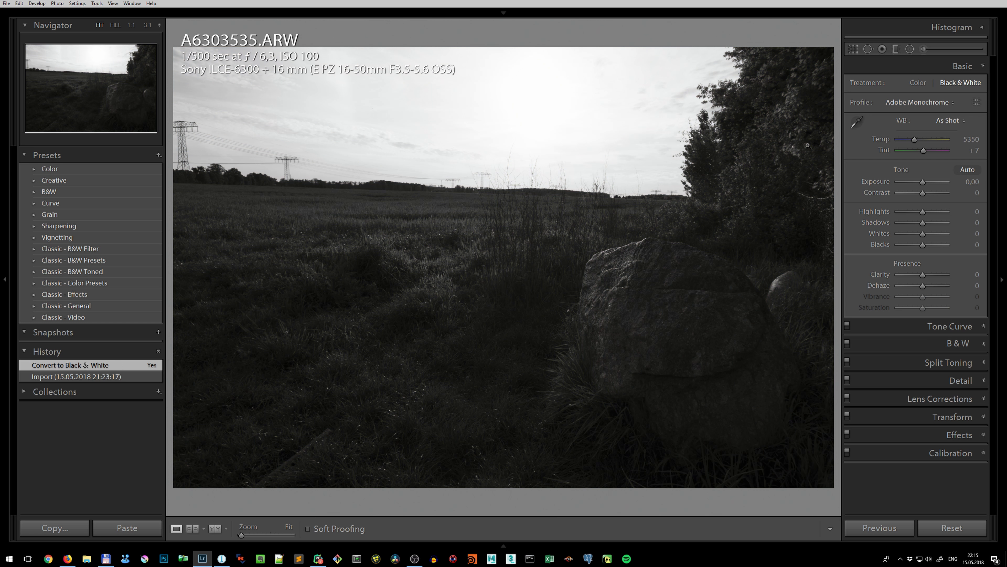
left_click(921, 84)
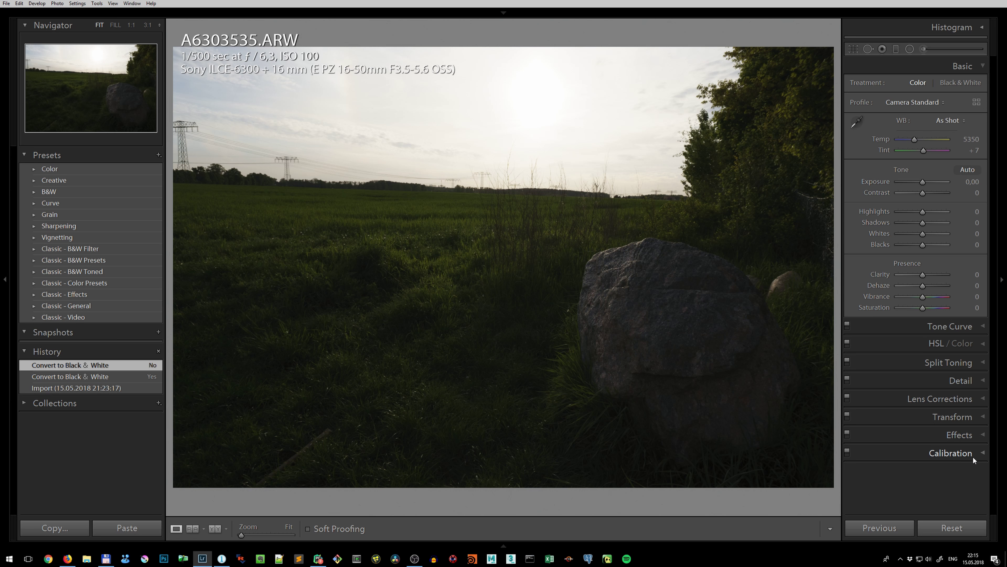
left_click(982, 453)
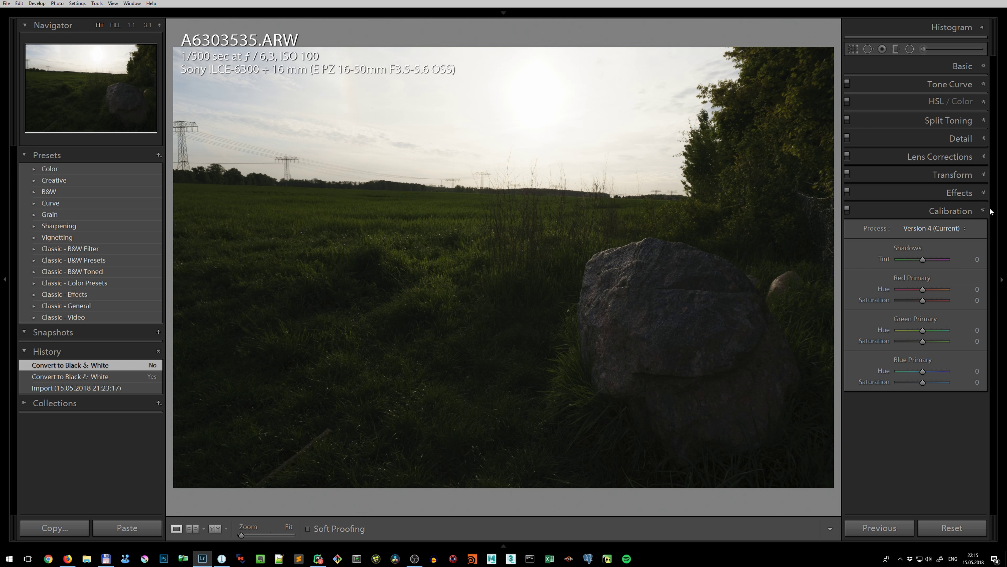
left_click(980, 66)
left_click(931, 101)
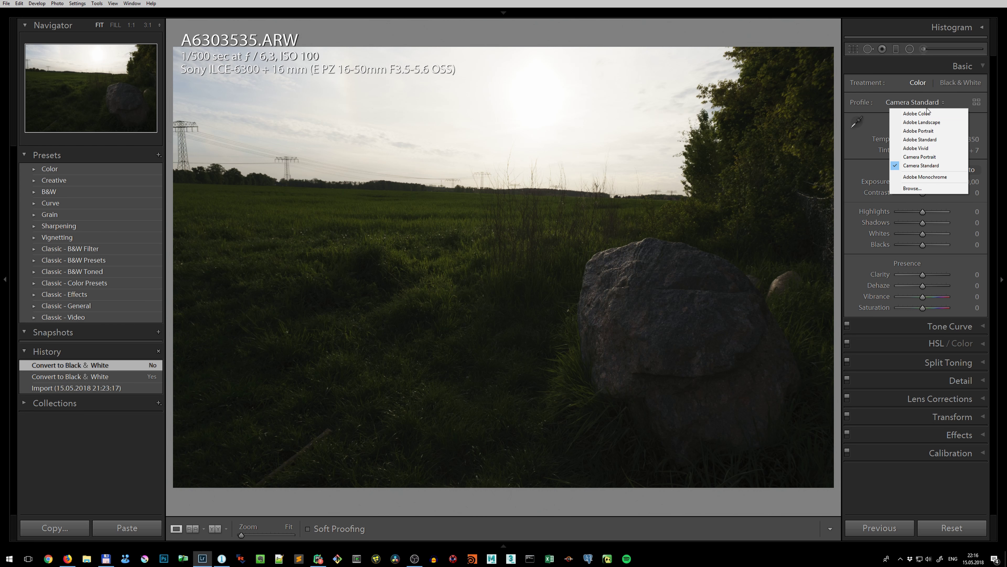
Try the Adobe Standard profile, then switch back to Camera Standard.
left_click(920, 140)
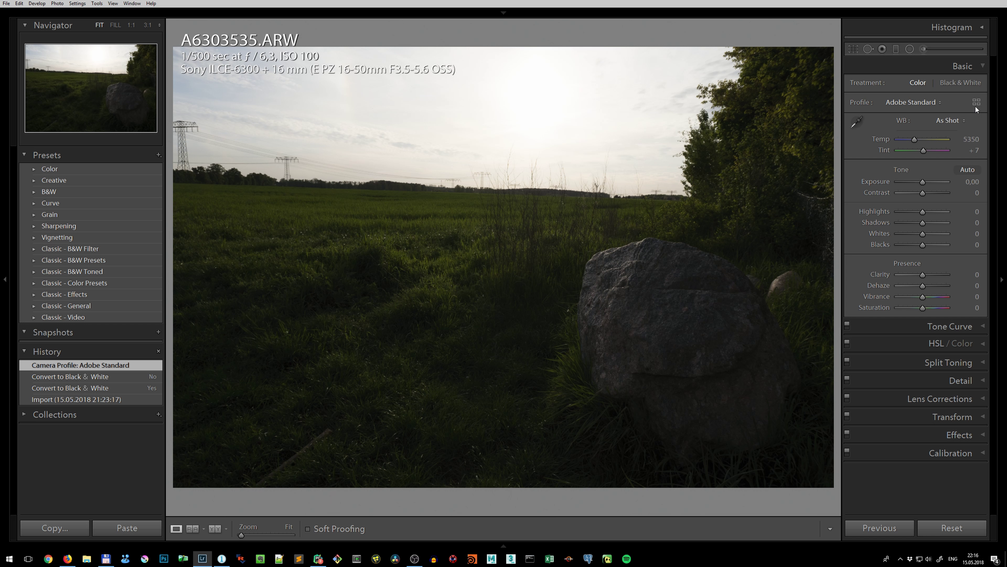
left_click(929, 104)
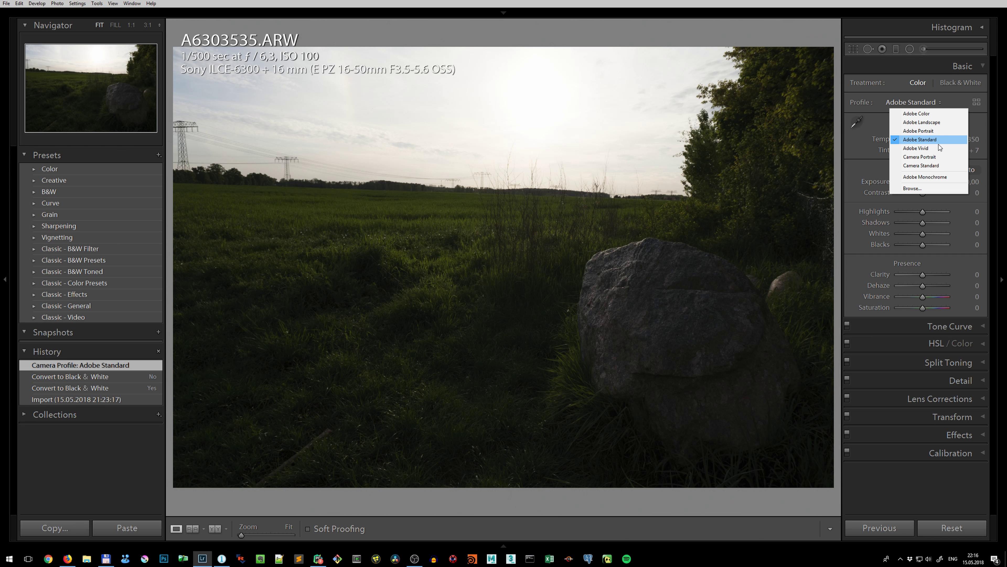
left_click(934, 166)
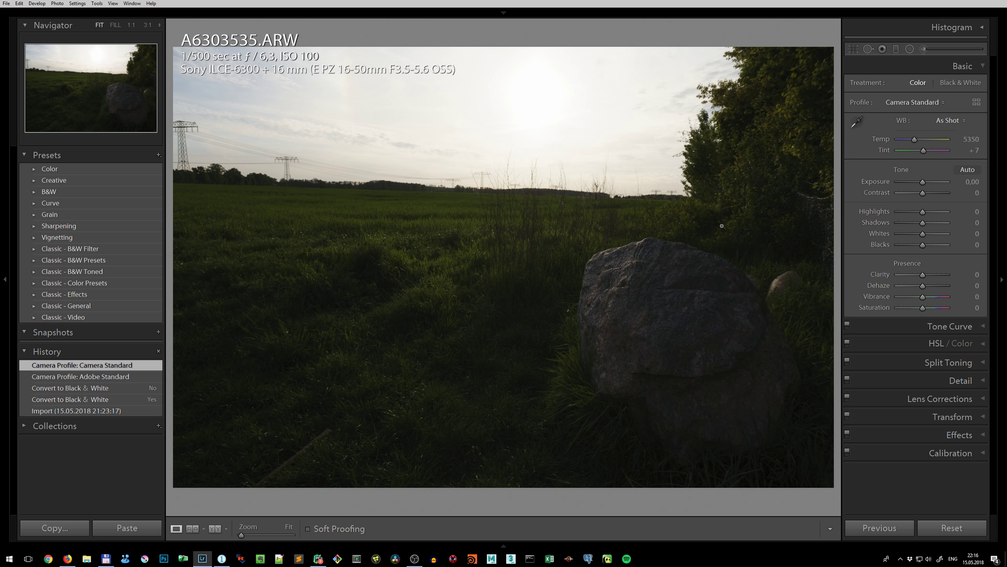
Apply Daylight white balance (Temp 5500, Tint +10), comparing it against As Shot via undo/redo.
left_click(952, 122)
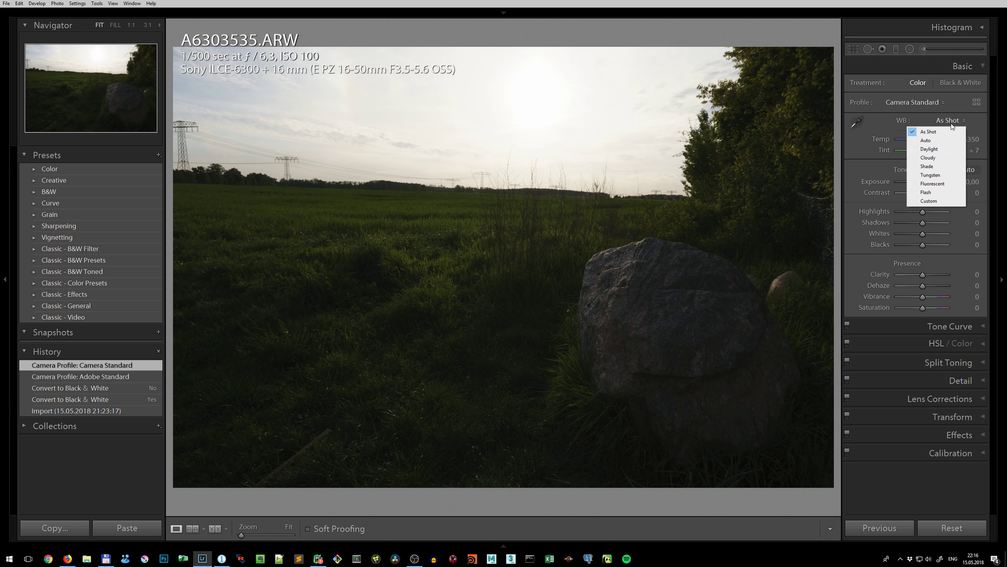
left_click(863, 163)
left_click(906, 120)
left_click(929, 148)
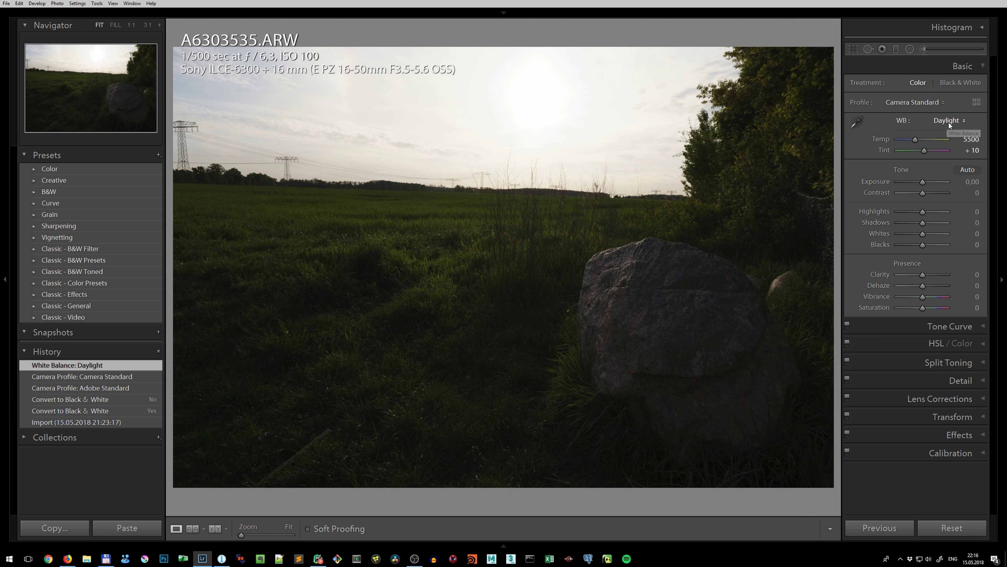
key("ctrl+z")
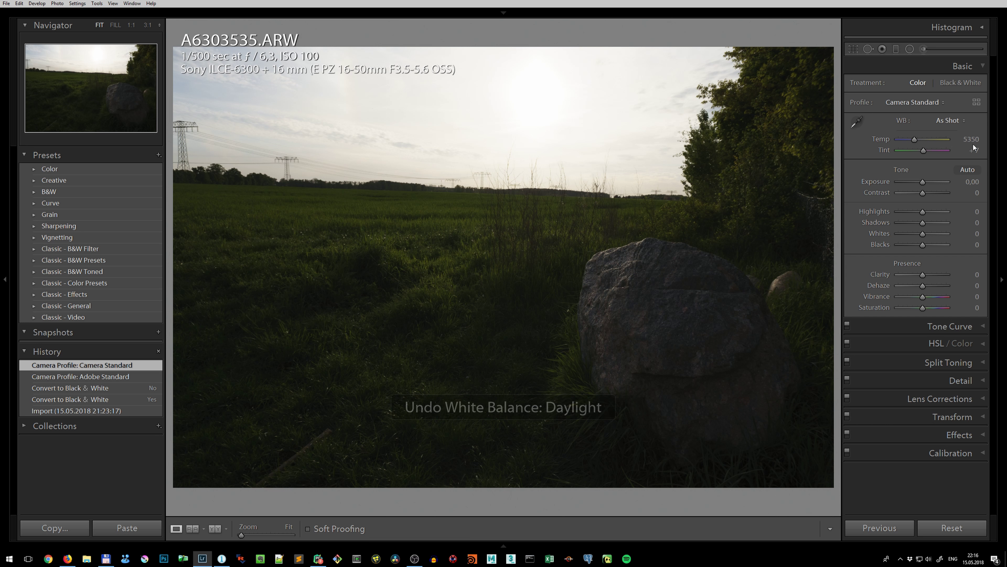
key("ctrl+y")
key("ctrl+z")
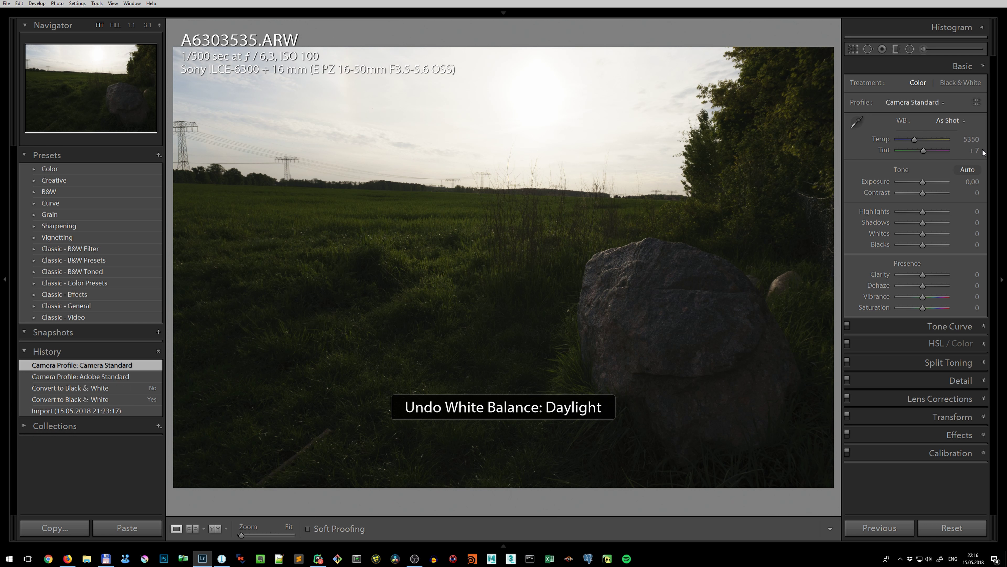
key("ctrl+y")
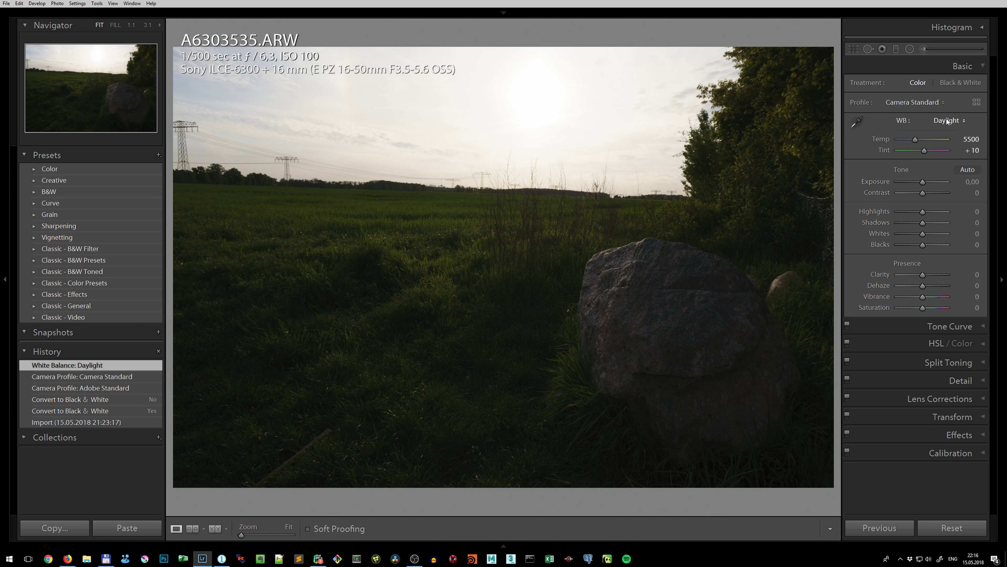
left_click(959, 121)
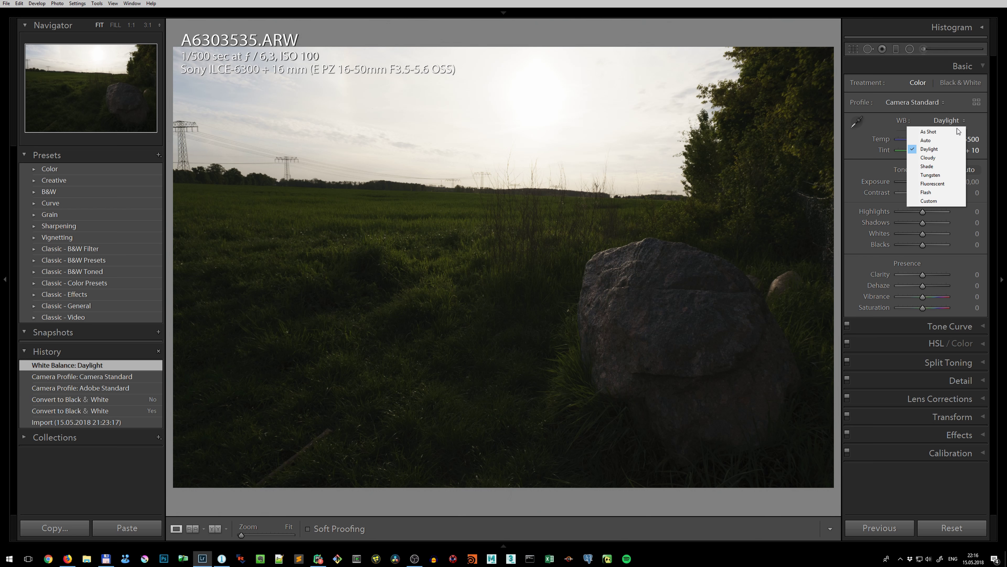
left_click(943, 148)
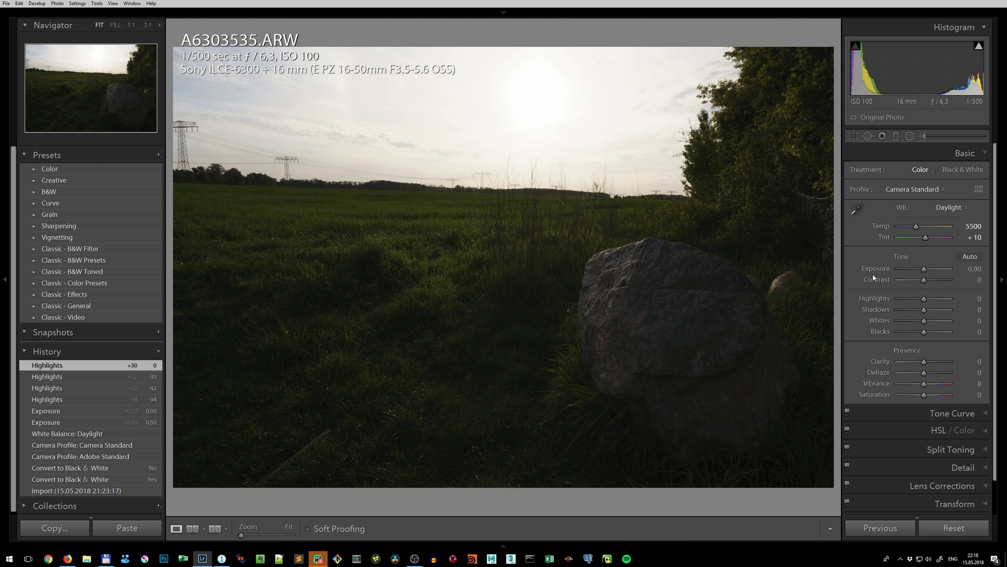
Raise A6303535's exposure to +2,00, then move to the previous frame A6303534.
mouse_move(924, 67)
left_mouse_down()
mouse_move(904, 67)
mouse_move(967, 67)
mouse_move(958, 67)
left_mouse_up()
left_click_drag(958, 67, 960, 67)
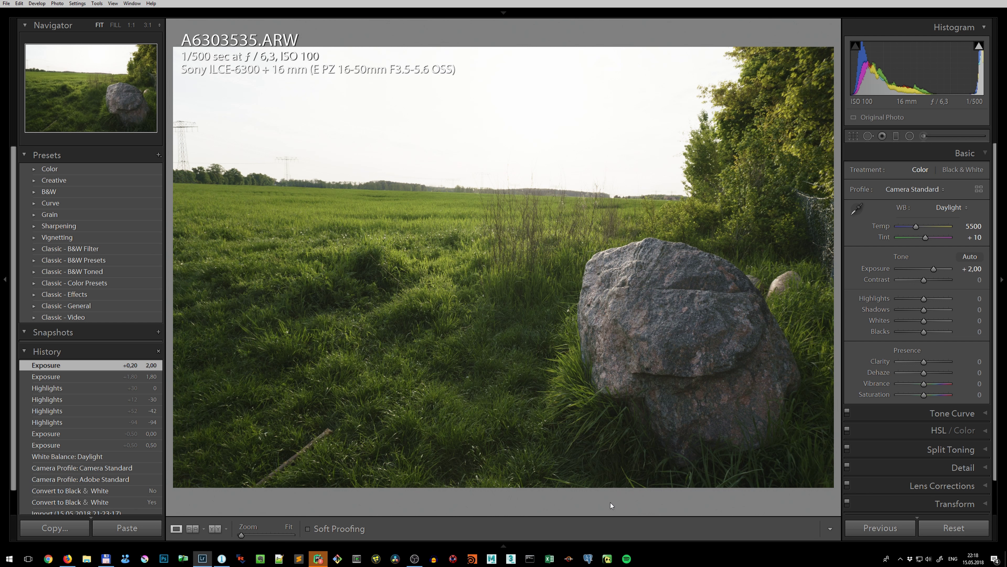
key("Left")
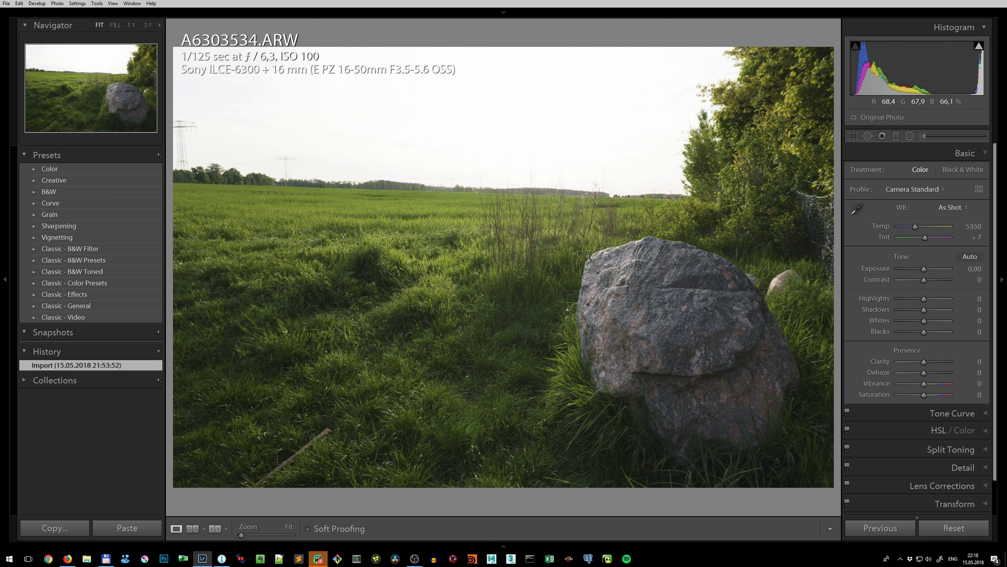
key("Right")
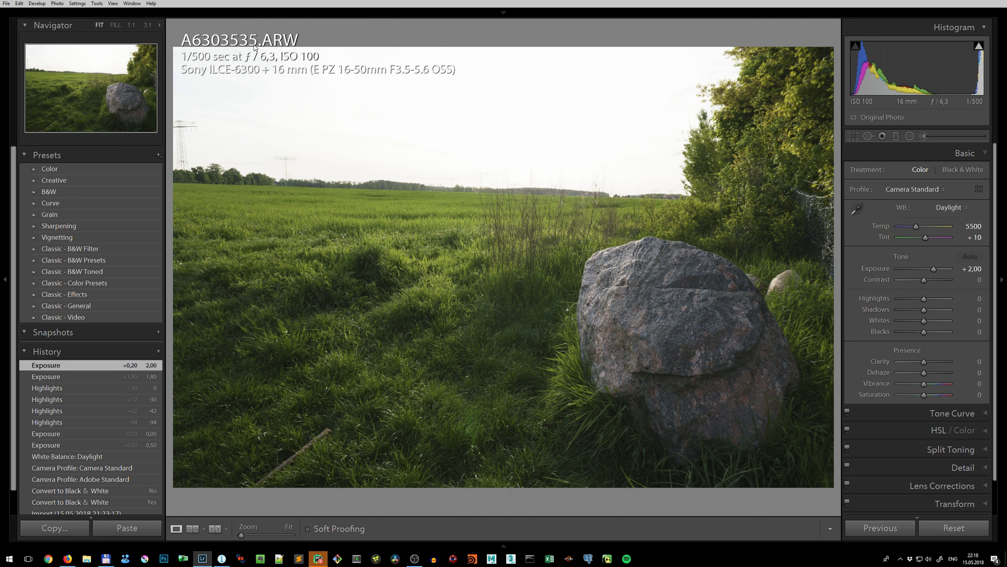
key("Left")
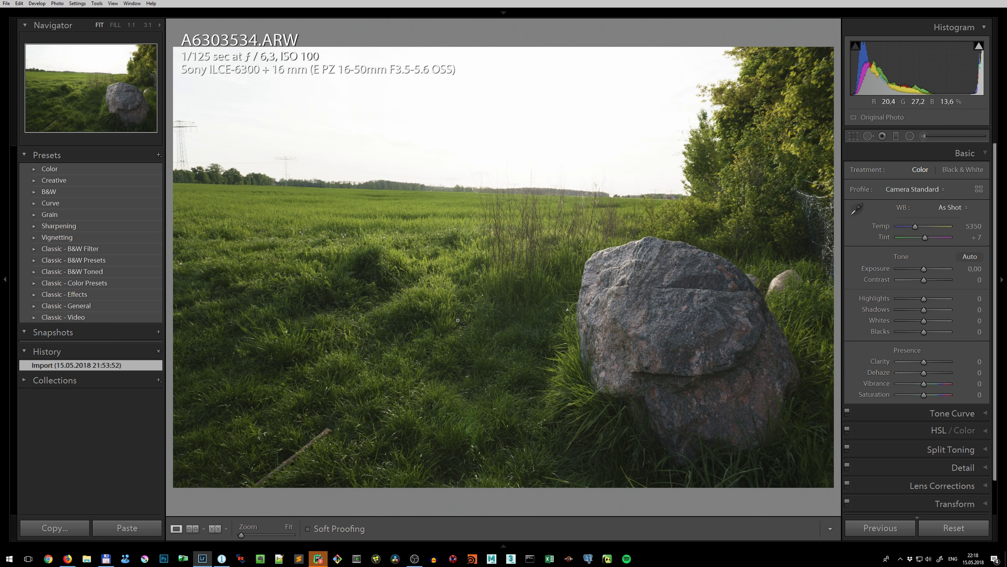
key("Right")
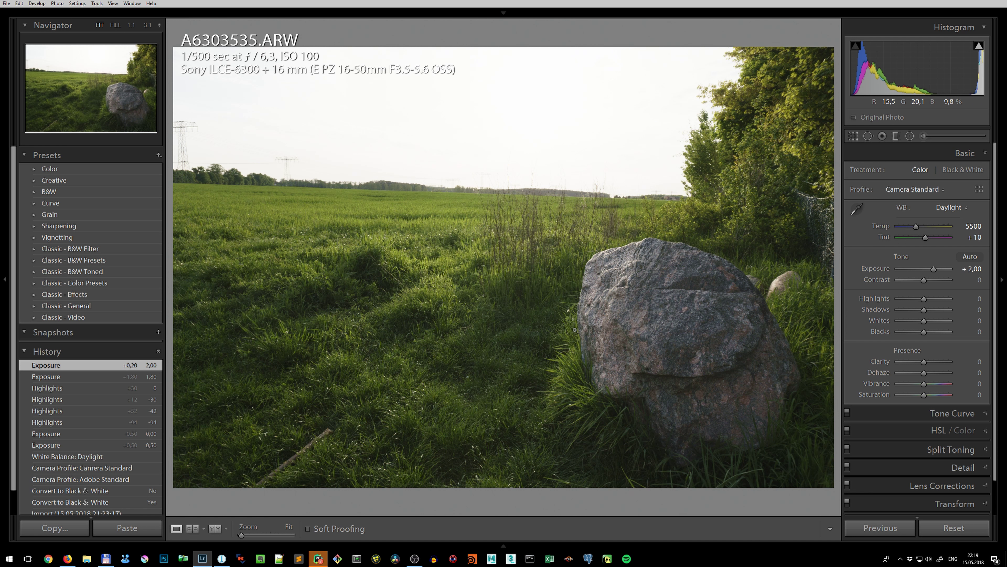
key("Left")
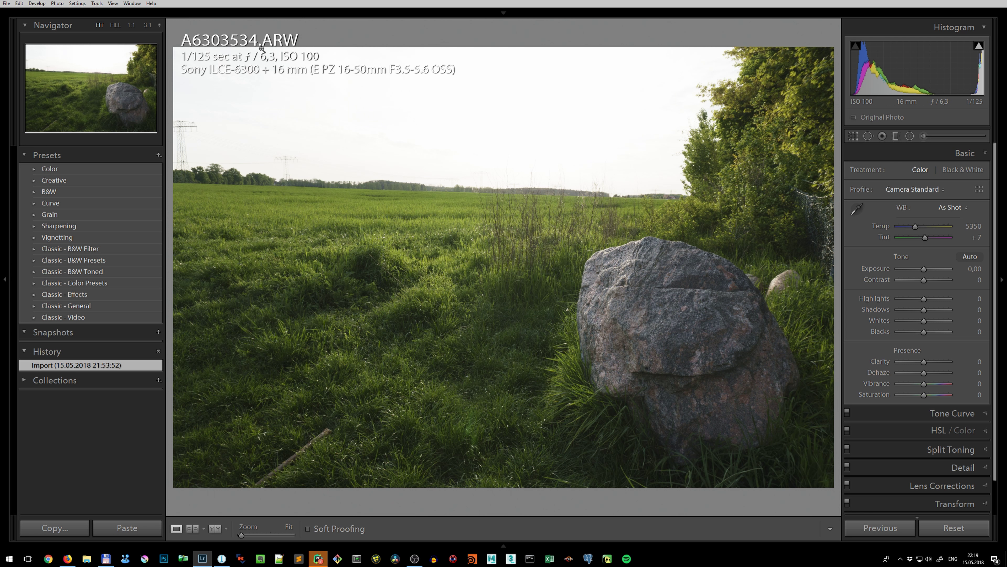
Darken A6303534 to −5,00 and A6303535 to −4,20 exposure, flipping between them to compare.
left_click_drag(976, 274, 598, 90)
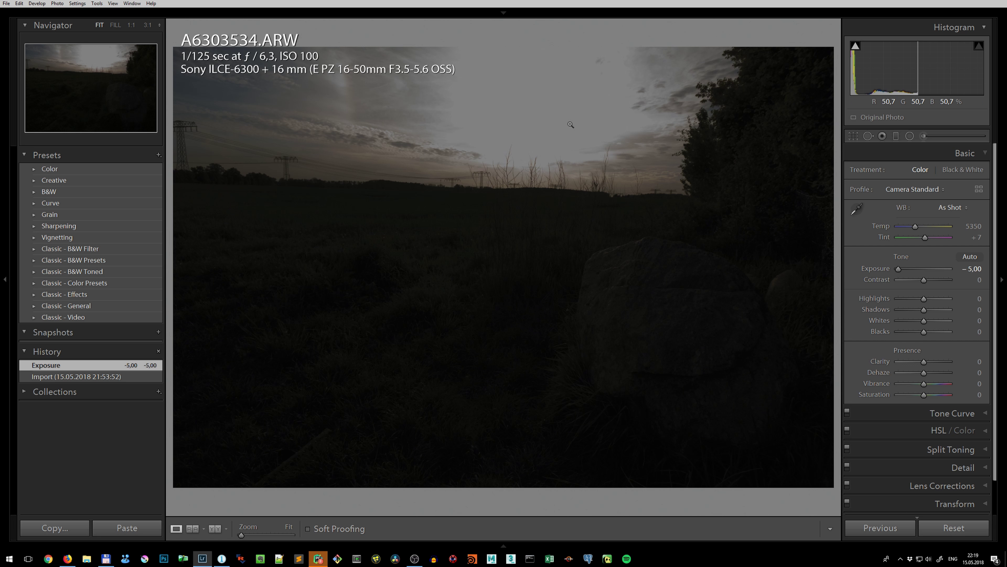
key("Right")
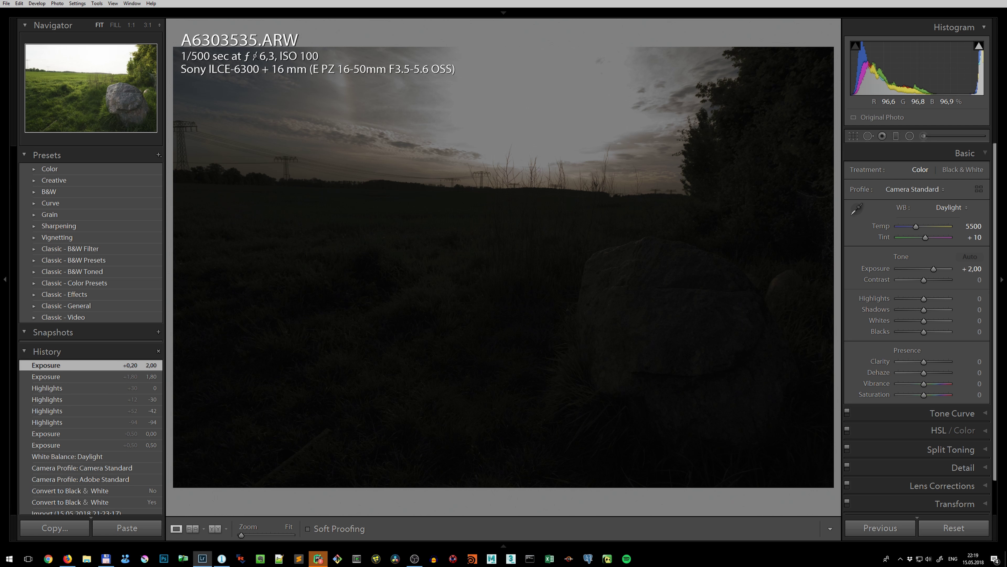
left_click_drag(971, 270, 564, 107)
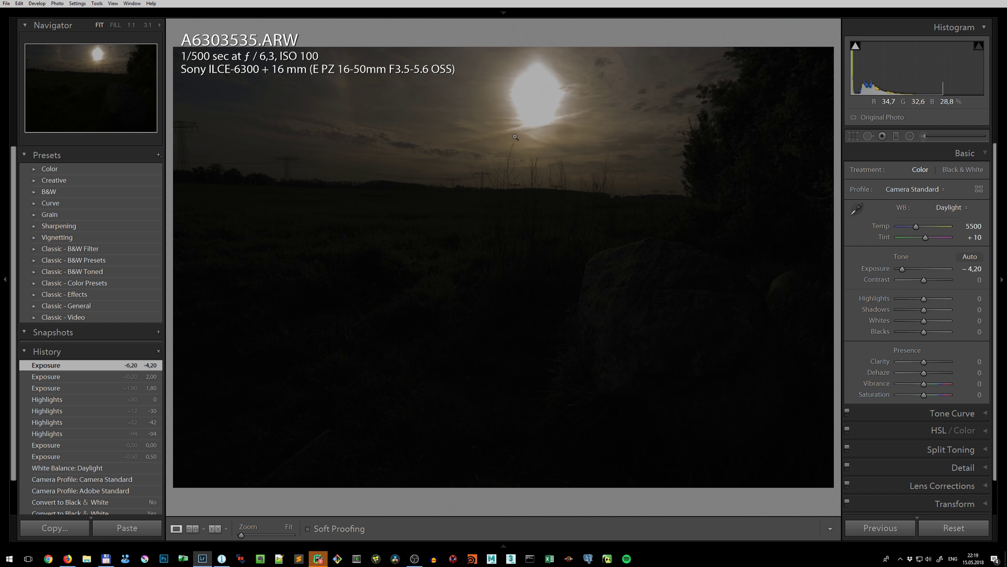
key("Left")
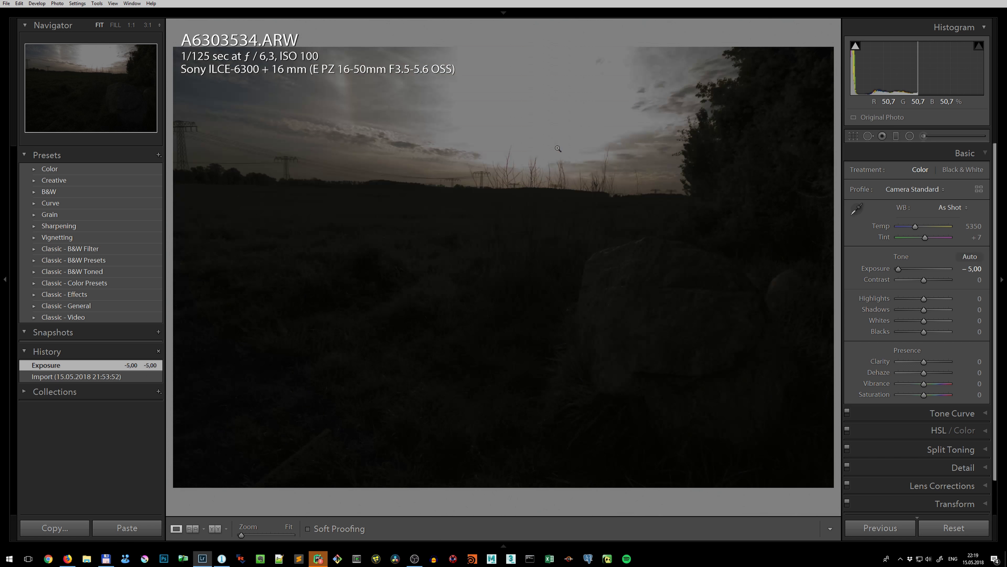
key("Right")
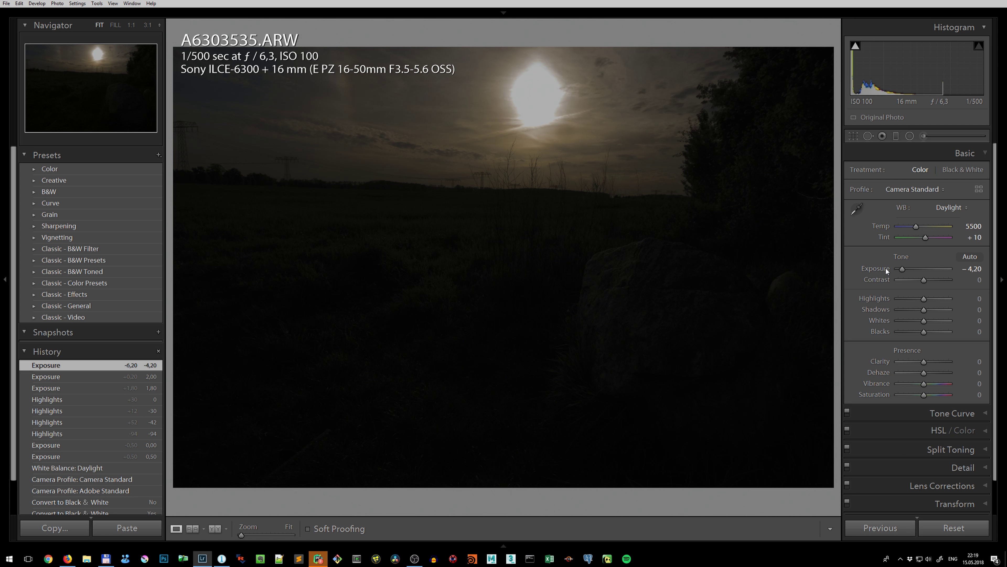
key("Left")
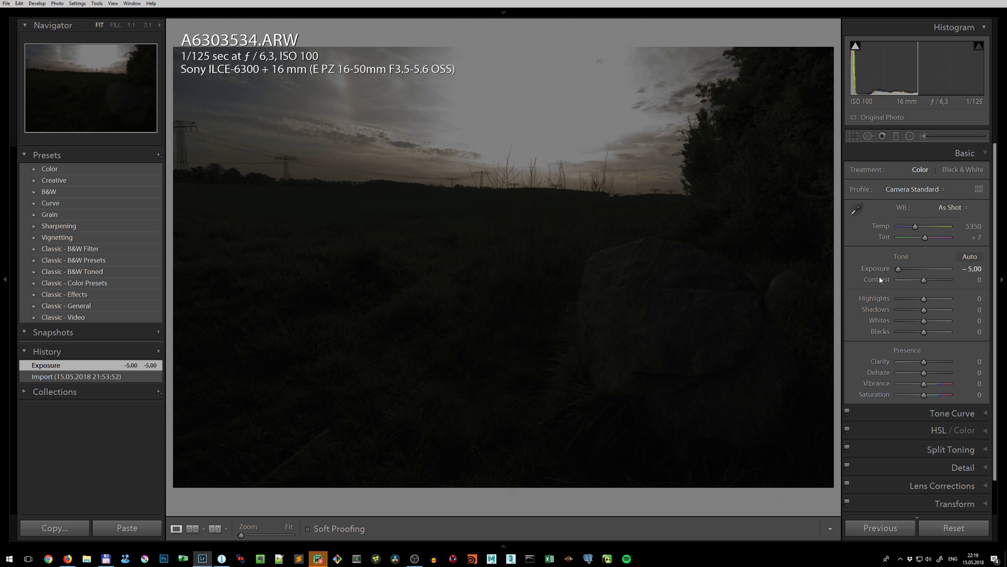
Reset A6303535's exposure, try −1,60, then reset it back to 0,00.
double_click(878, 269)
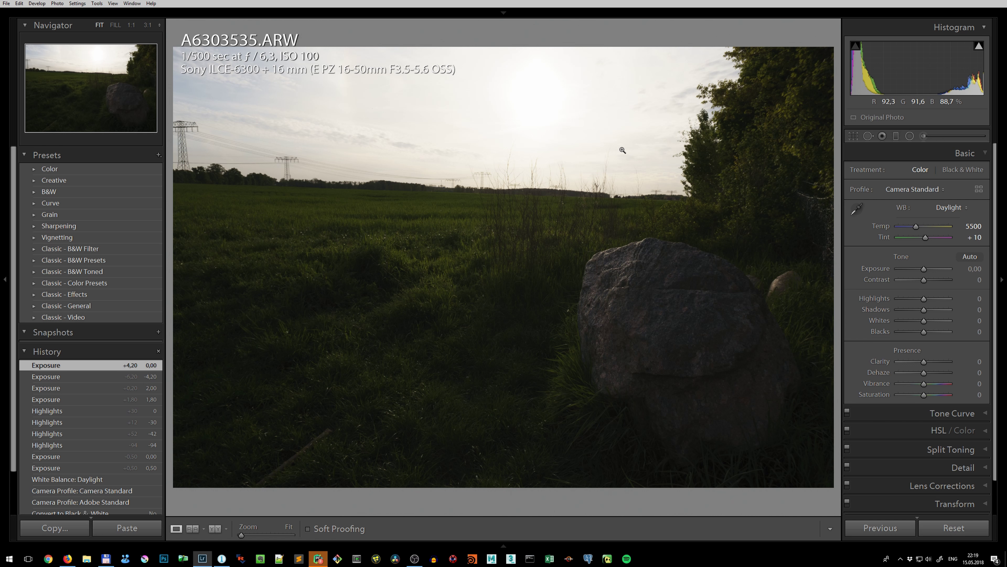
left_click_drag(971, 270, 924, 272)
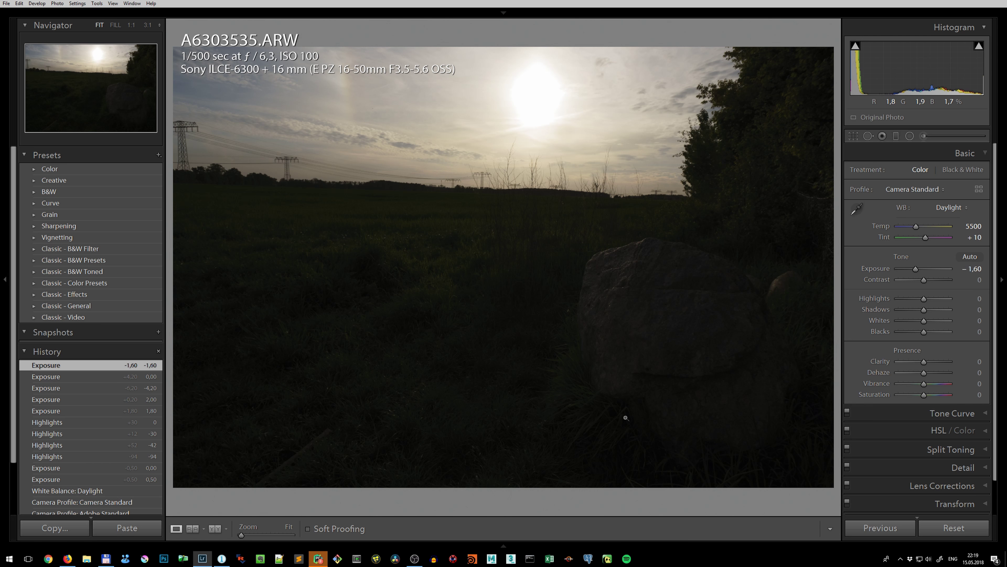
double_click(885, 270)
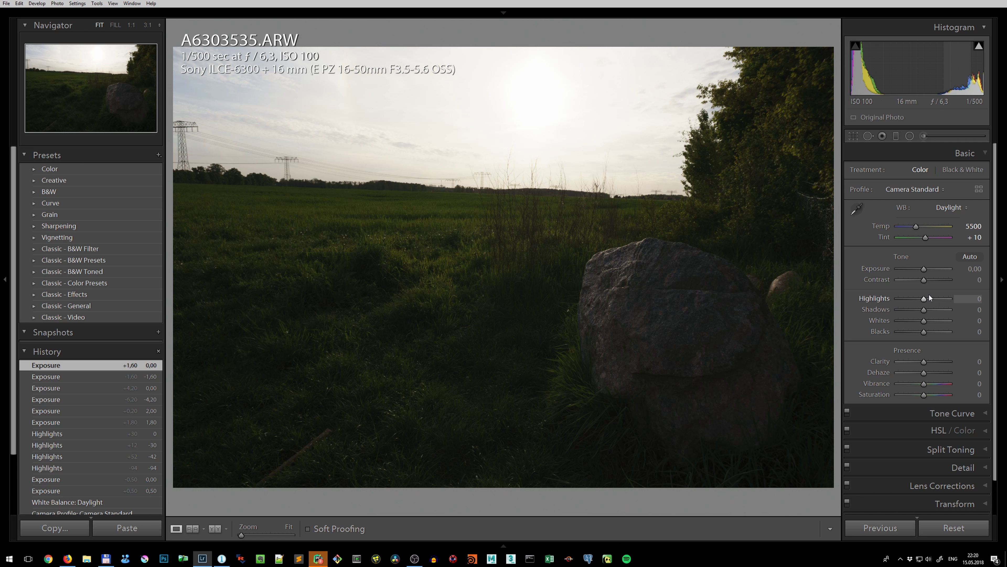
Preview sky clipping with Alt while resetting Highlights and nudging it to about -4.
key("alt")
double_click(924, 303)
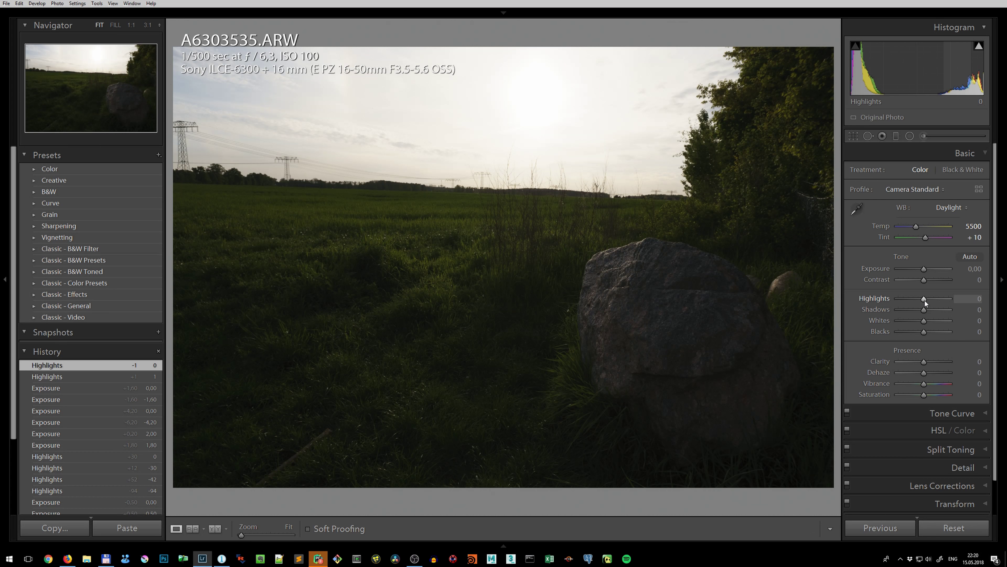
left_click_drag(924, 303, 924, 301)
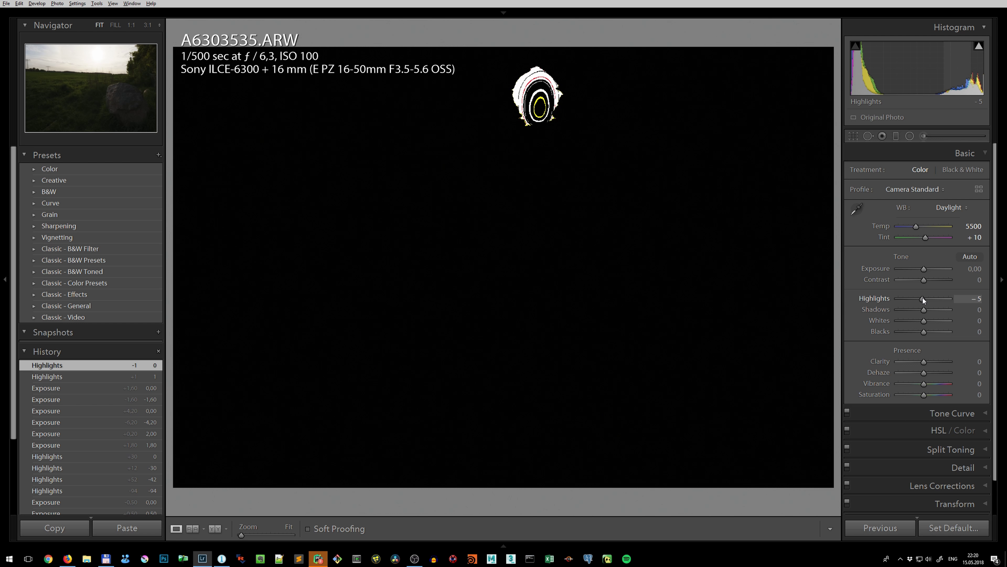
left_click_drag(924, 301, 921, 300)
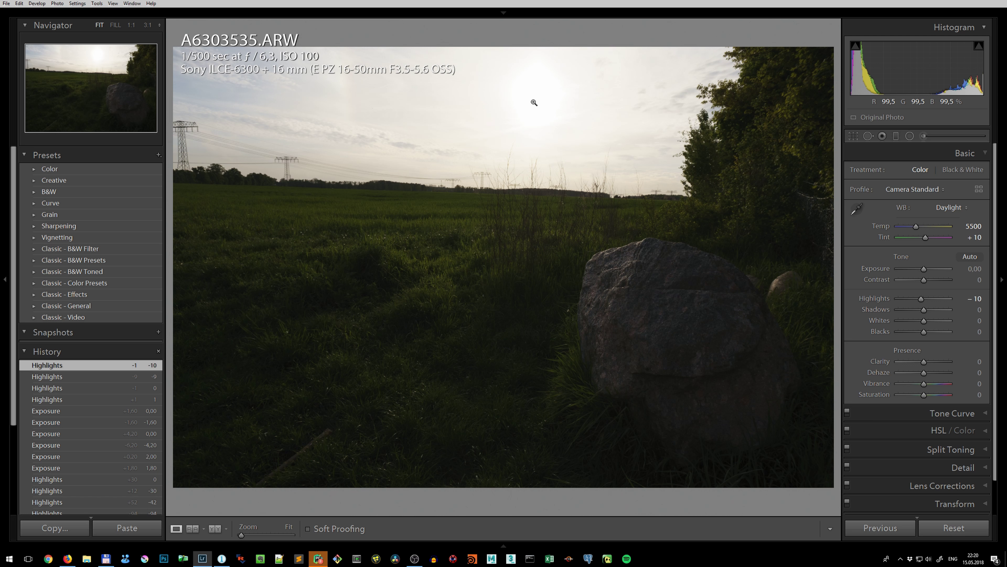
left_click_drag(954, 67, 969, 67)
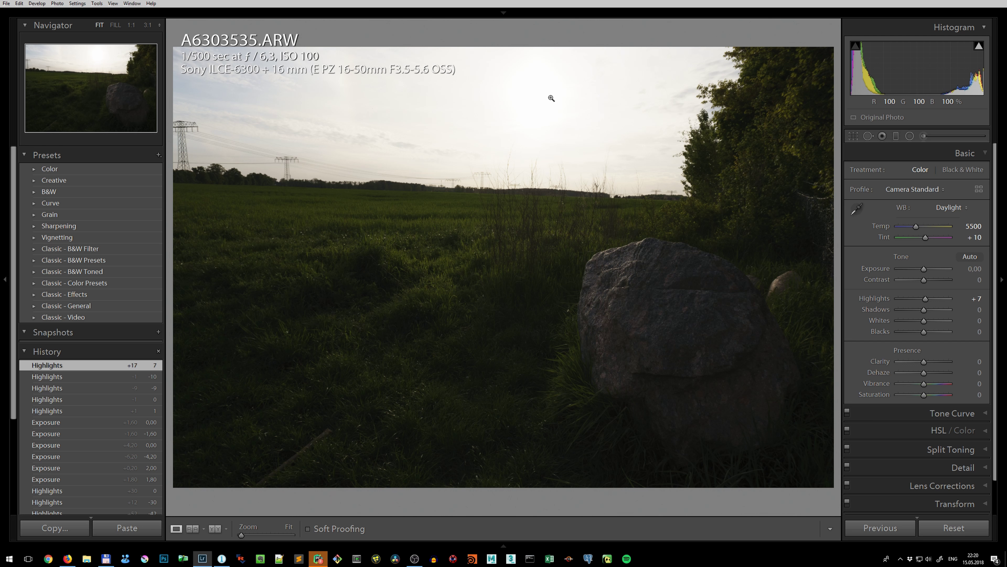
Check the highlight clipping warning, then set Highlights to -25 and Shadows to +38.
left_click_drag(926, 298, 938, 298)
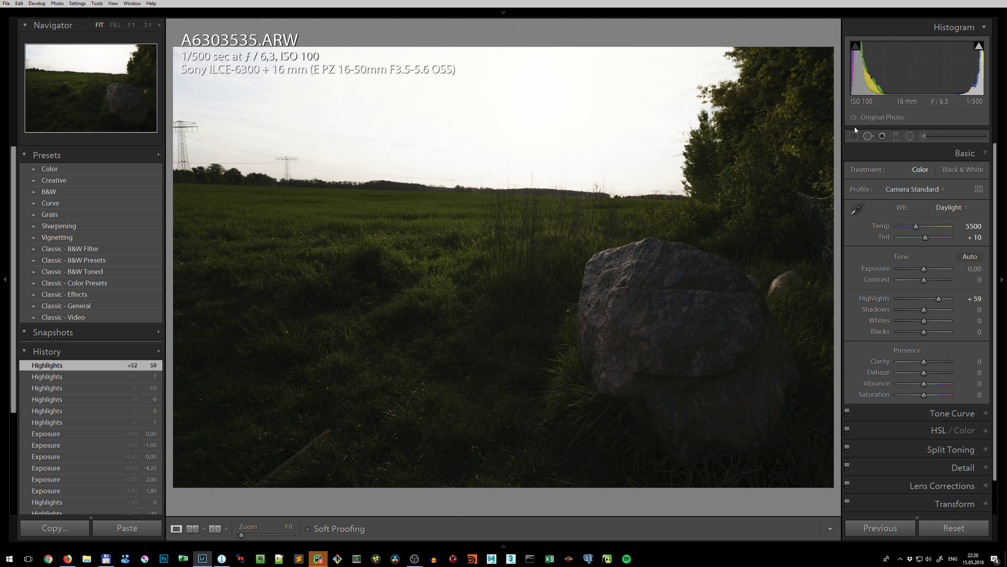
left_click(979, 47)
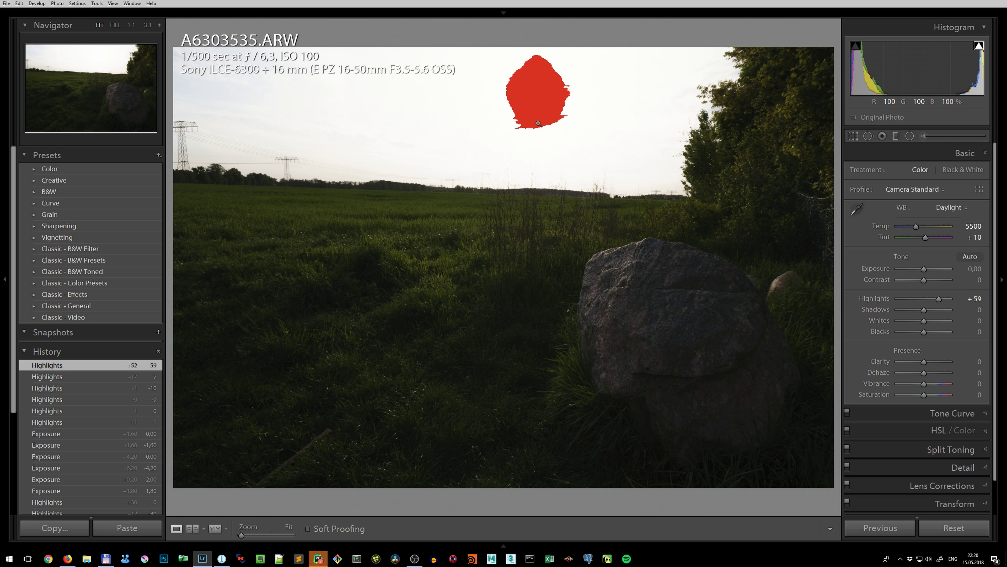
left_click(978, 47)
mouse_move(938, 298)
left_mouse_down()
mouse_move(917, 298)
mouse_move(949, 309)
mouse_move(933, 309)
left_mouse_up()
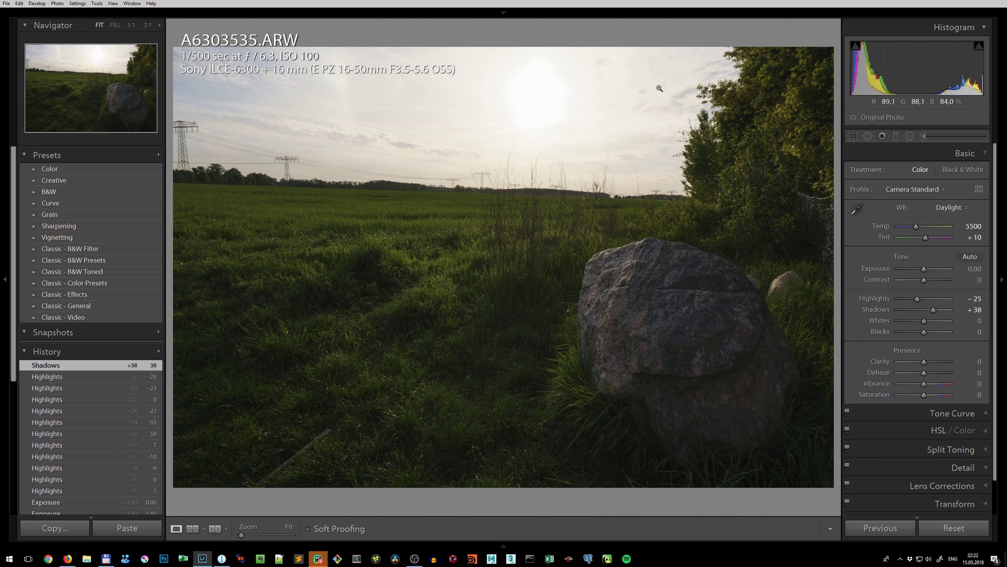
Enter Shadows +100 directly and ease Highlights up to -14.
left_click(976, 310)
type("100")
key("Return")
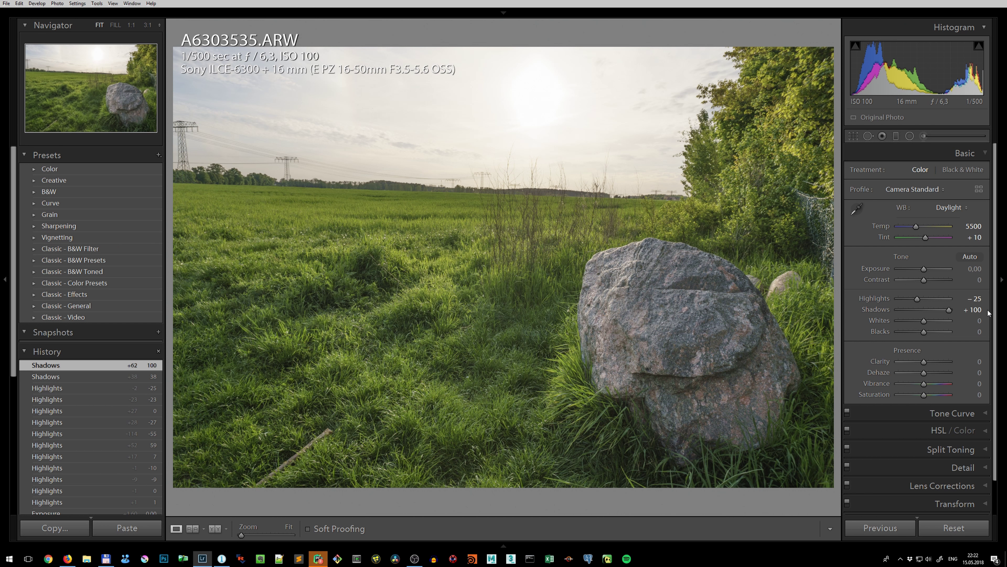
left_click_drag(918, 298, 920, 298)
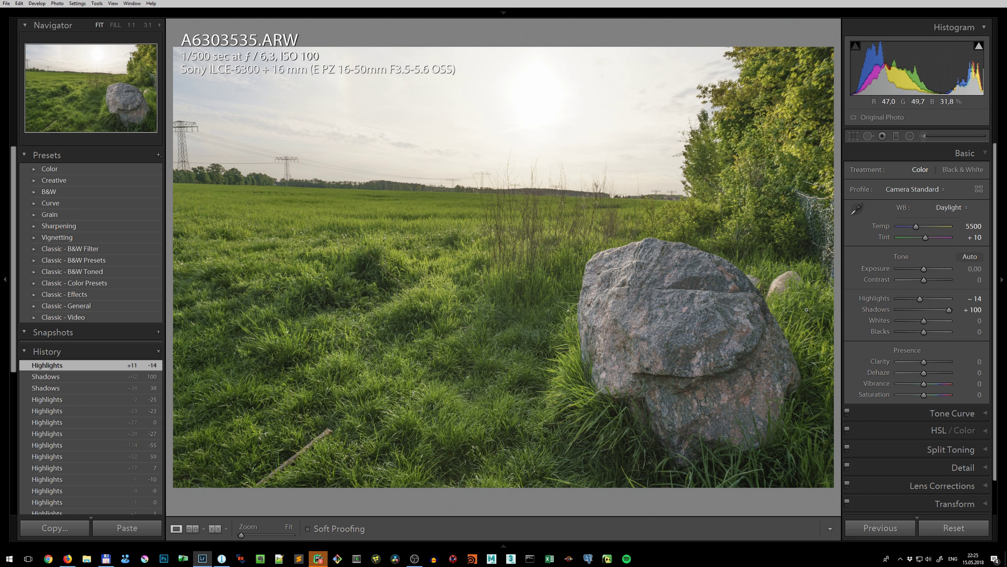
left_click_drag(924, 360, 932, 361)
key("ctrl+z")
key("ctrl+y")
key("ctrl+z")
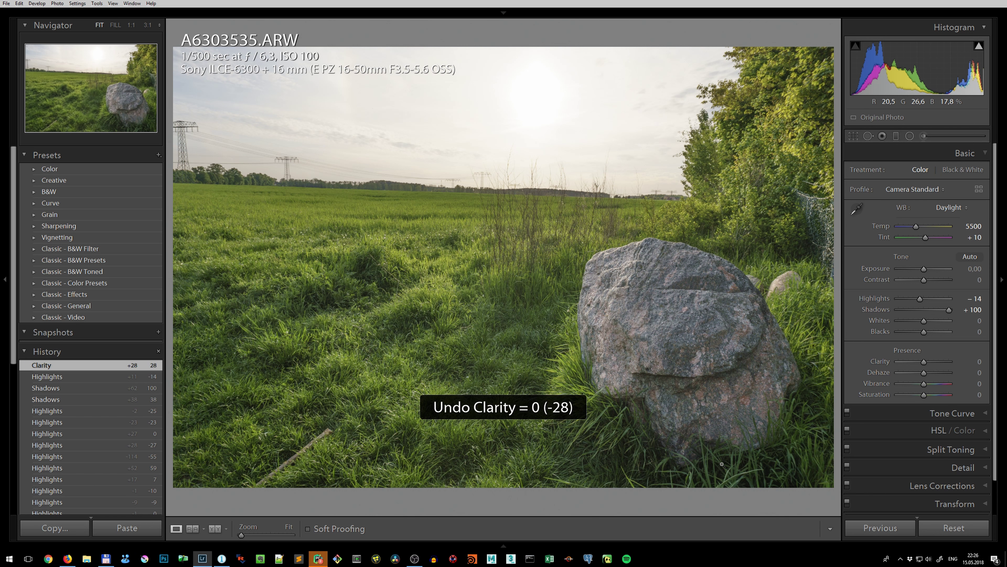
key("ctrl+y")
key("ctrl+z")
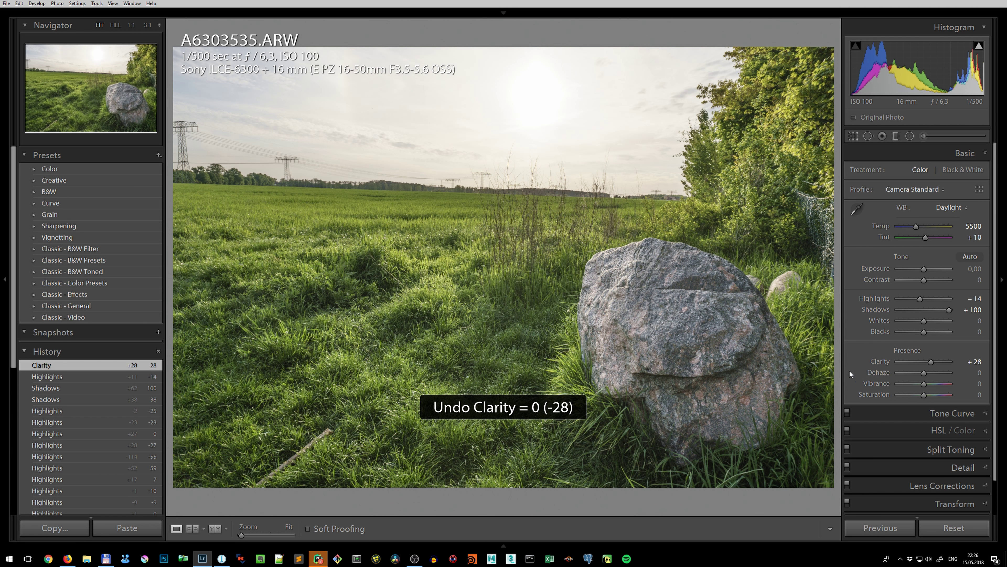
key("ctrl+y")
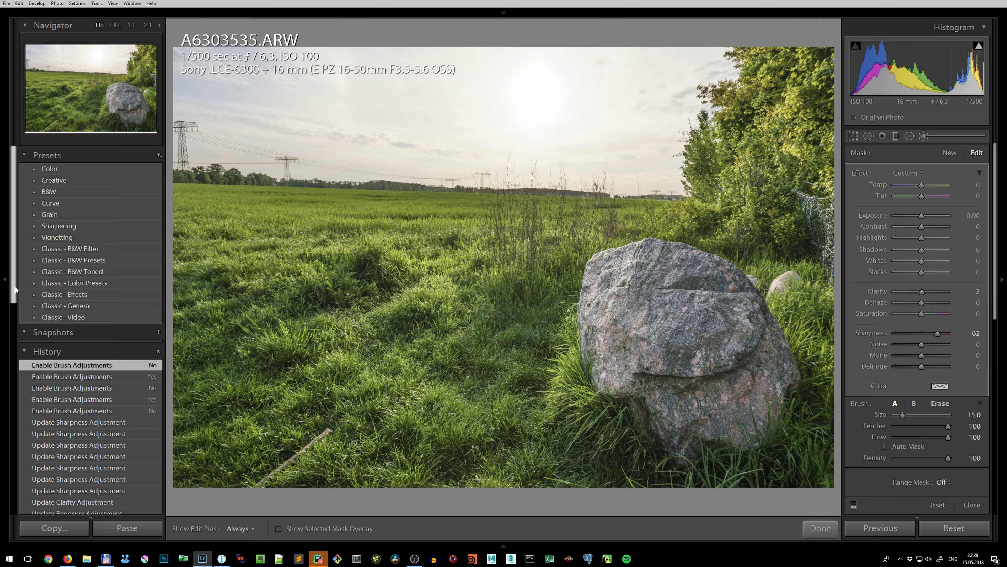
Collapse the left panels so the photo gets more screen space.
left_click(5, 279)
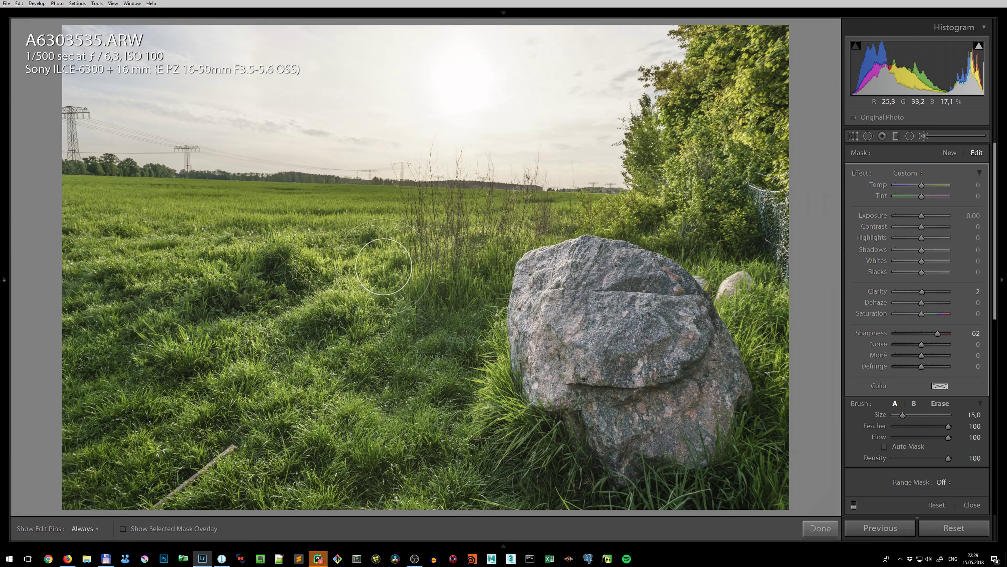
Toggle the rock's brush adjustment off and back on to compare its effect.
left_click(853, 506)
left_click(854, 507)
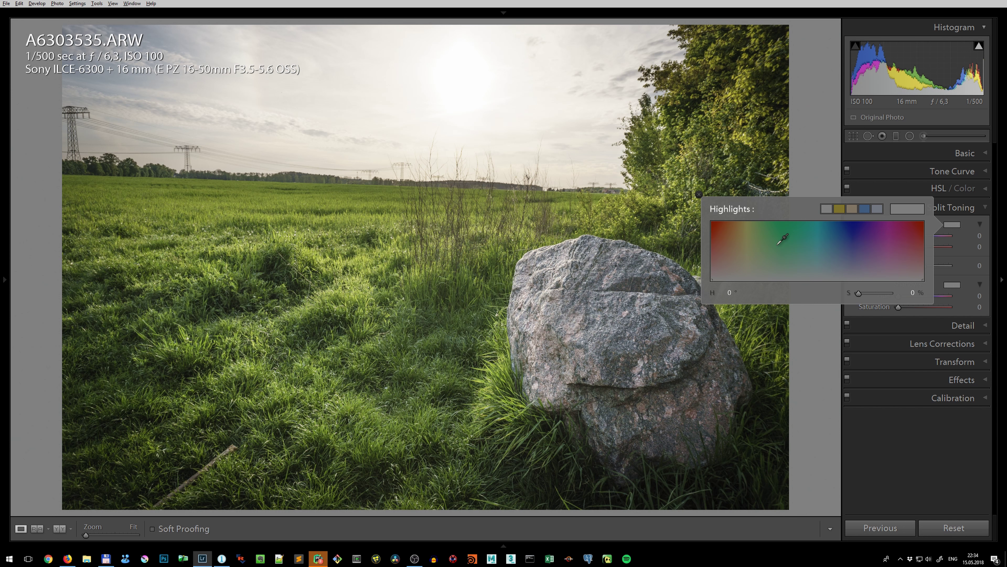
Tint the highlights warm yellow (Hue 52, Saturation 64) and re-expand Split Toning.
left_click(894, 183)
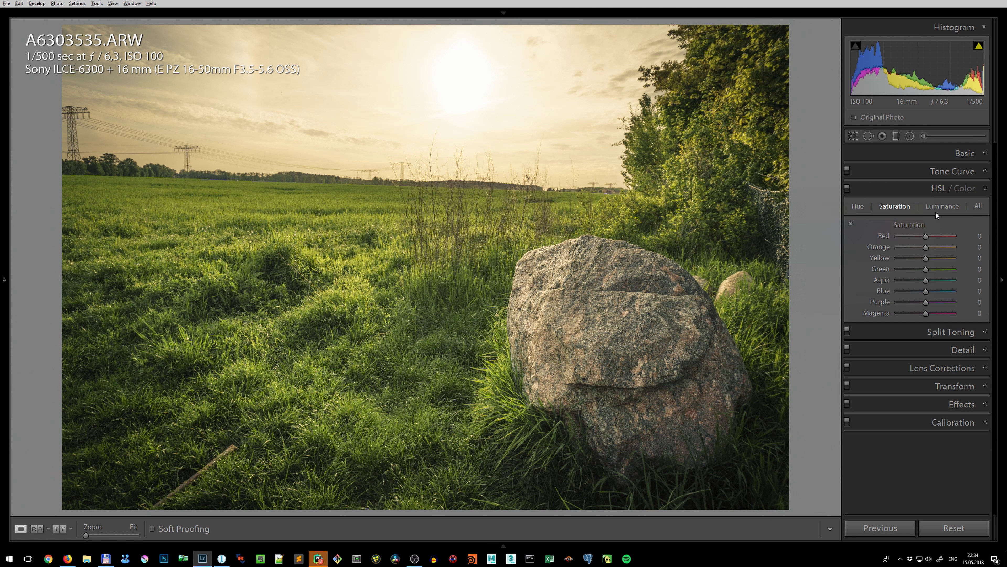
left_click(956, 332)
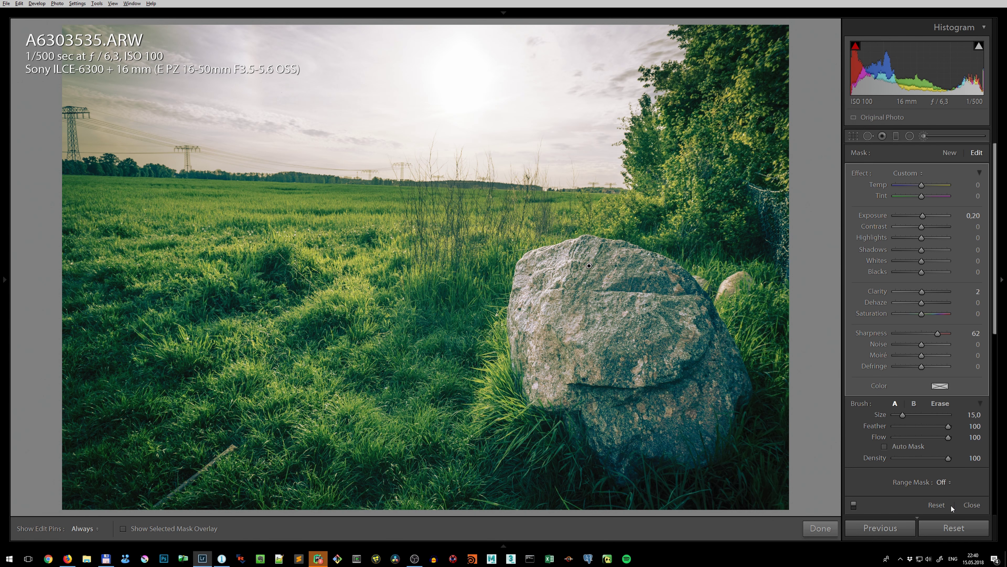
Close the Adjustment Brush, keeping the rock's Exposure 0.20, Clarity 2, Sharpness 62.
left_click(975, 508)
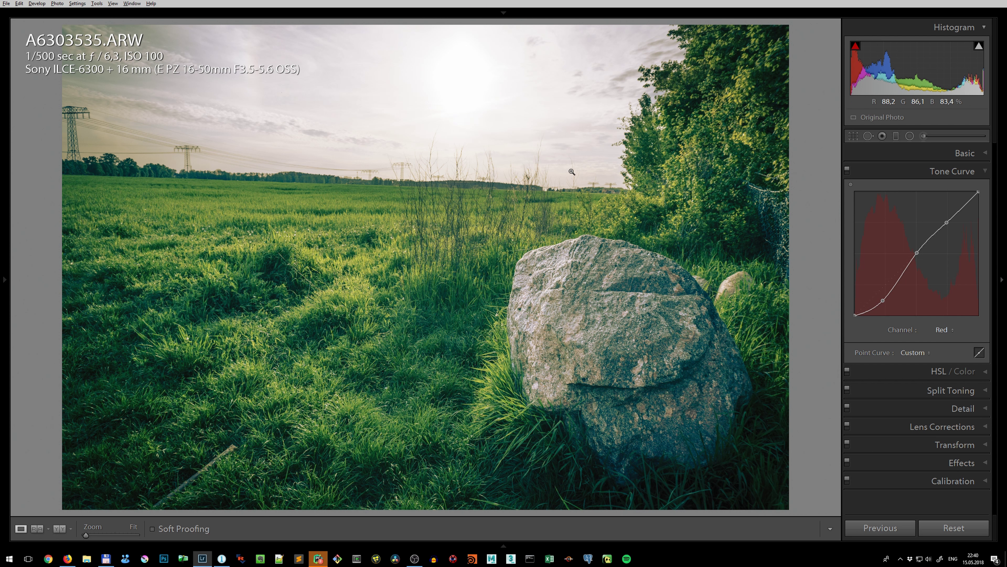
Enter Crop & Straighten mode on A6303535.ARW with the R shortcut.
key("r")
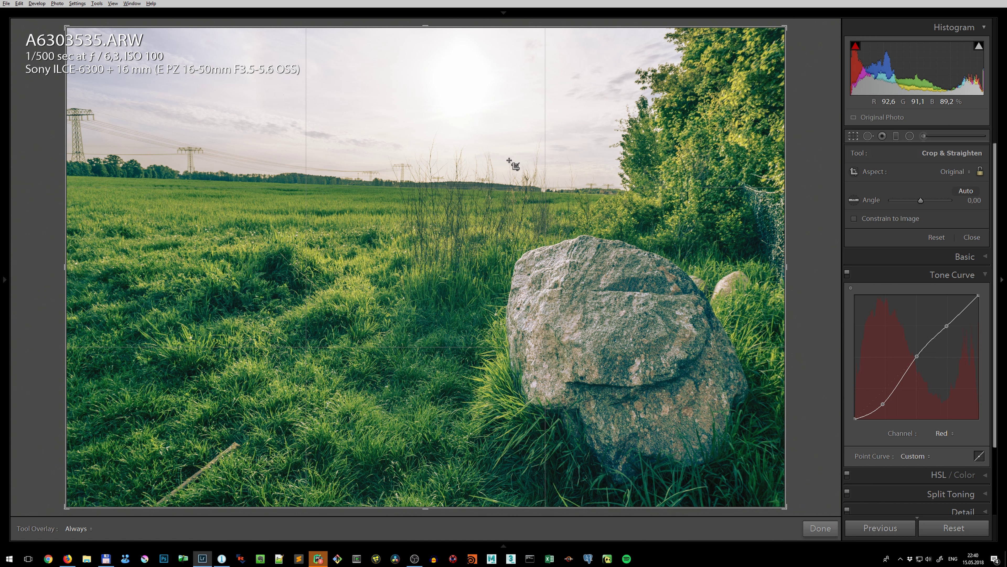
Level the horizon with the Straighten tool, rotating the photo -1.87°.
left_click(855, 200)
left_click_drag(80, 174, 735, 200)
left_click(854, 200)
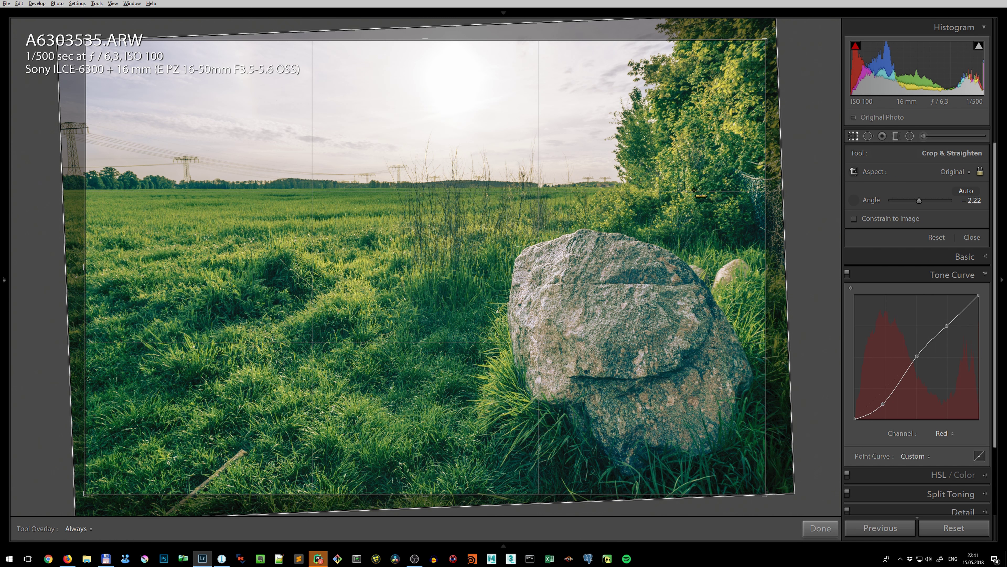
left_click_drag(630, 186, 88, 191)
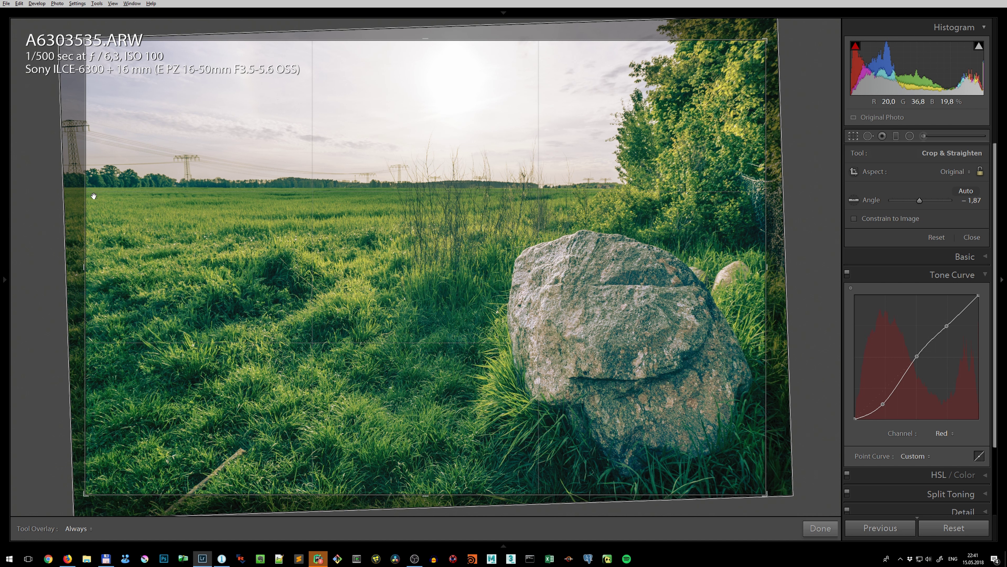
Crop at Original aspect, enlarging the corners and shifting the photo slightly left, then apply.
left_click_drag(87, 39, 82, 30)
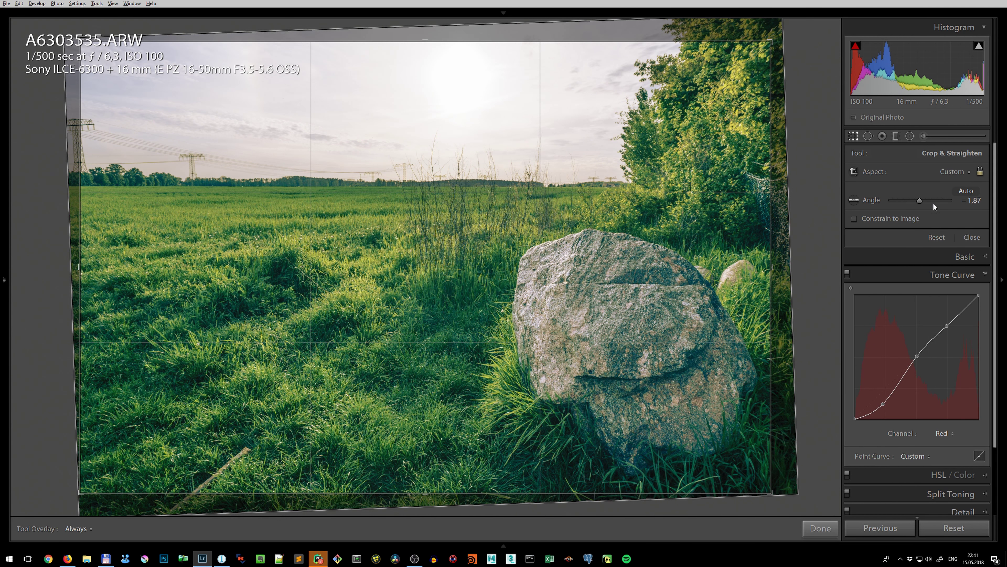
left_click(954, 172)
left_click(903, 192)
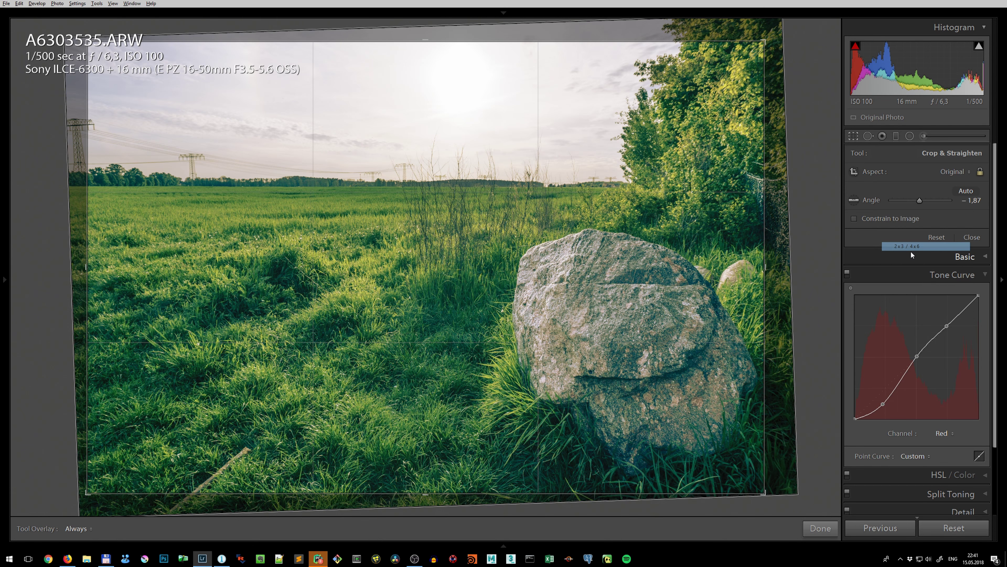
left_click_drag(88, 41, 82, 39)
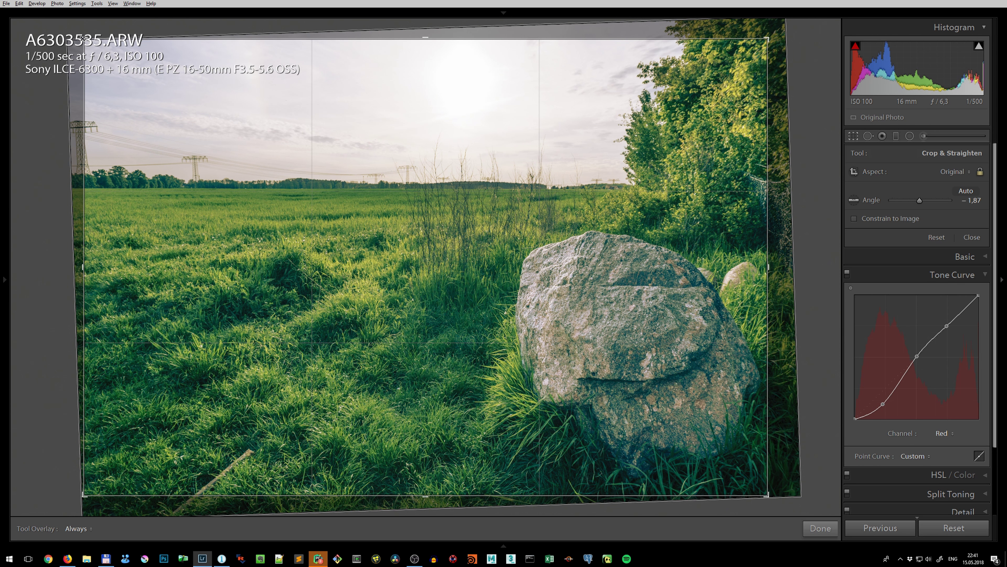
left_click_drag(765, 497, 781, 499)
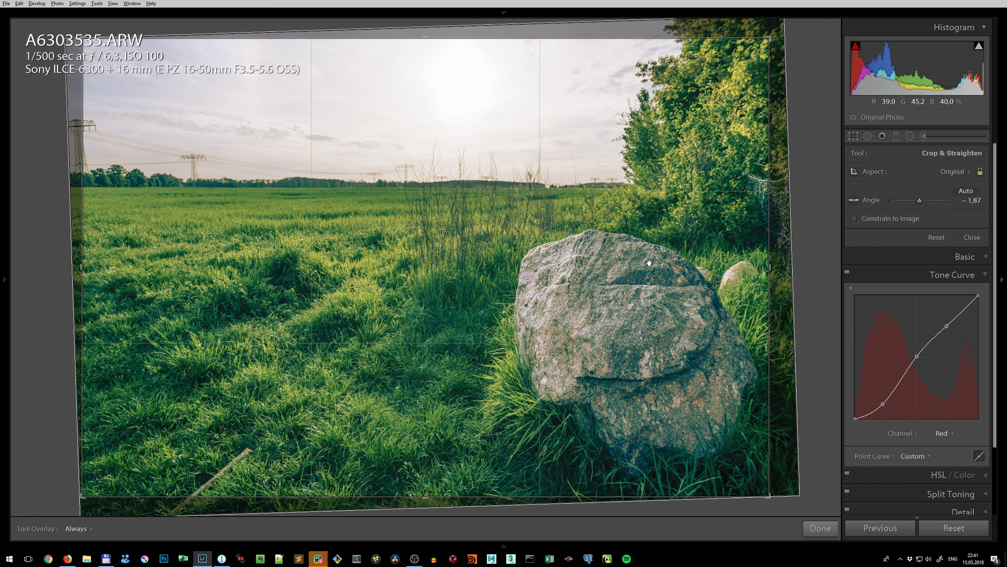
left_click_drag(635, 267, 630, 269)
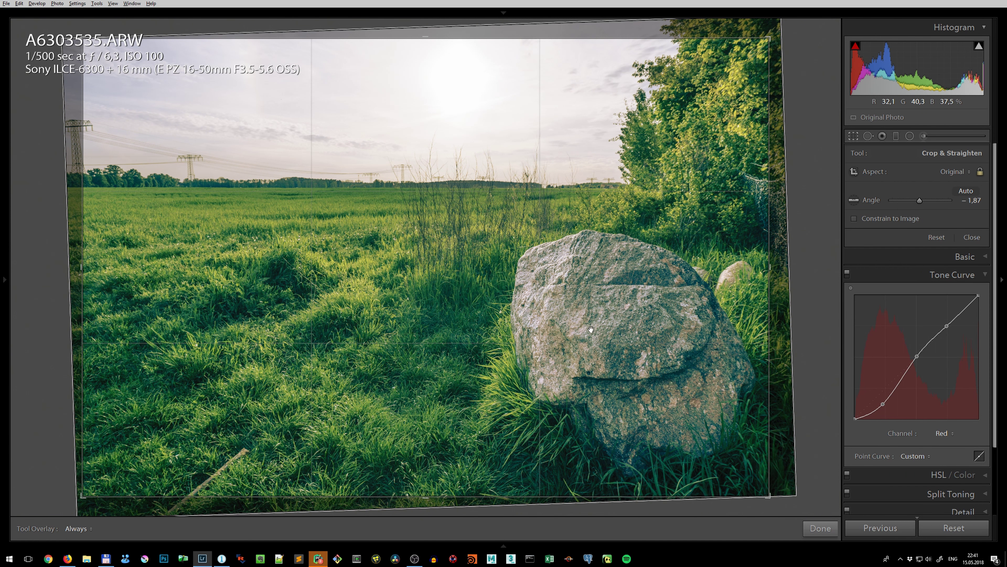
left_click(824, 531)
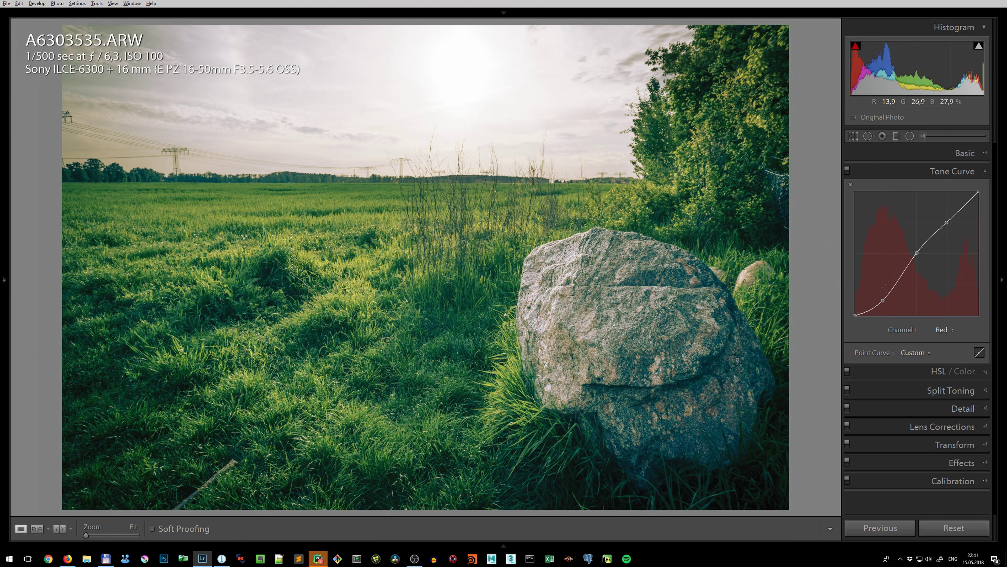
left_click(960, 172)
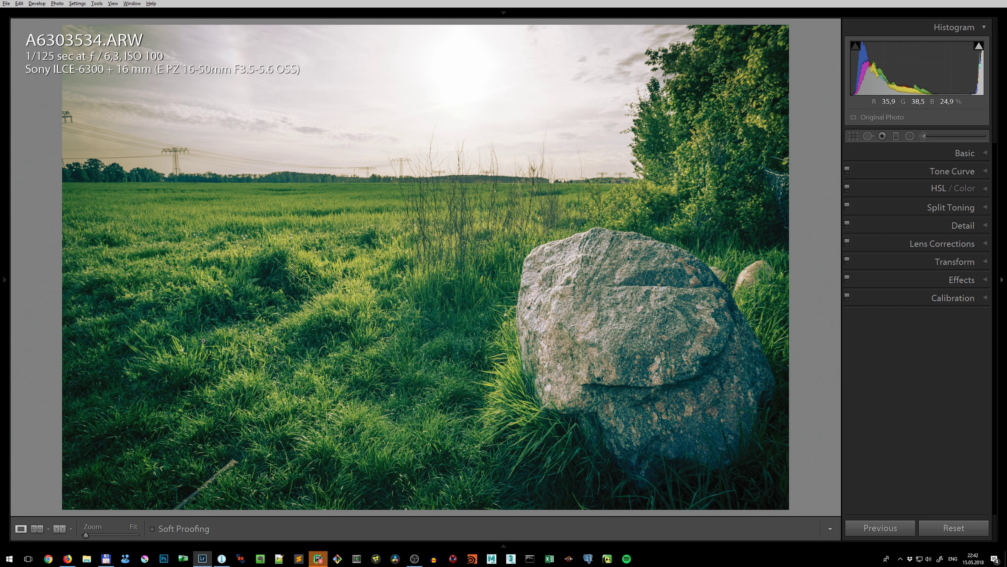
Flip between the edit and the Before view repeatedly, ending on the dark original.
key("backslash")
key("backslash")
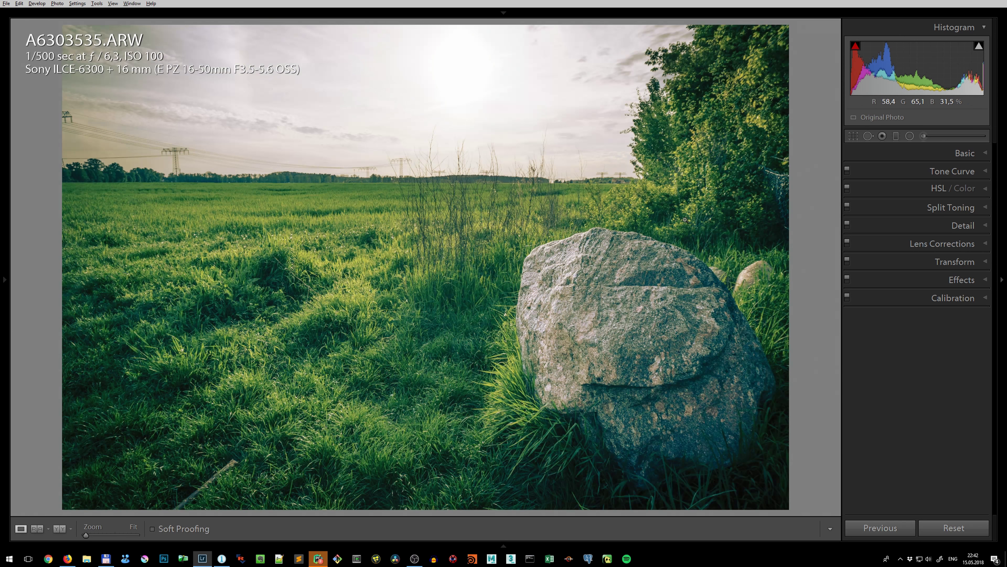
key("backslash")
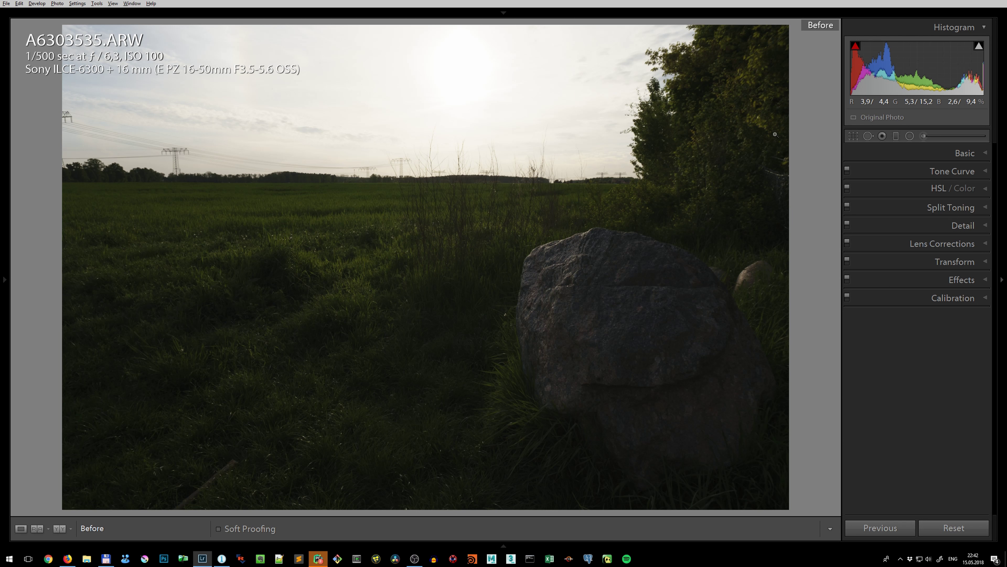
key("backslash")
key("backslash")
key("backslash")
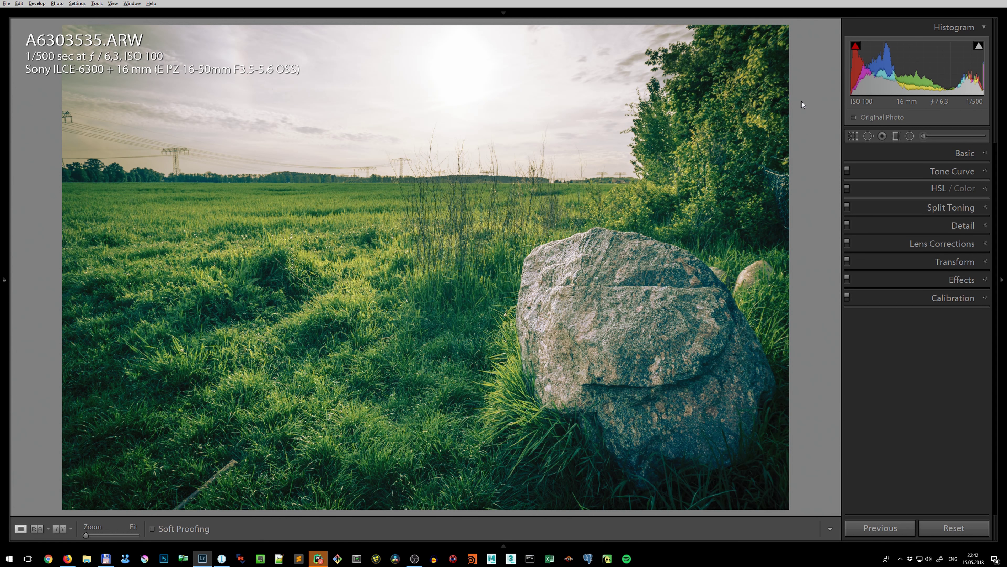
key("backslash")
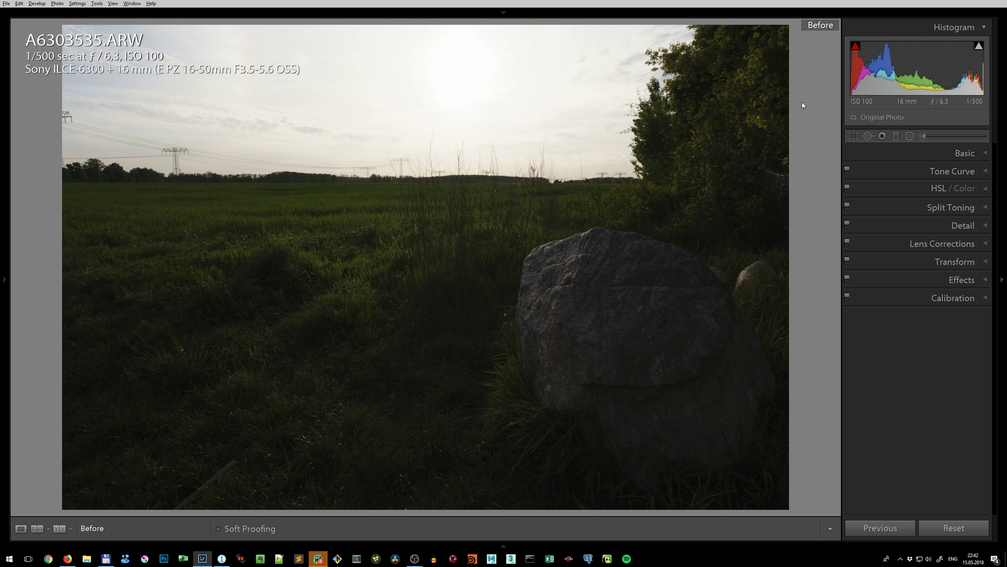
key("backslash")
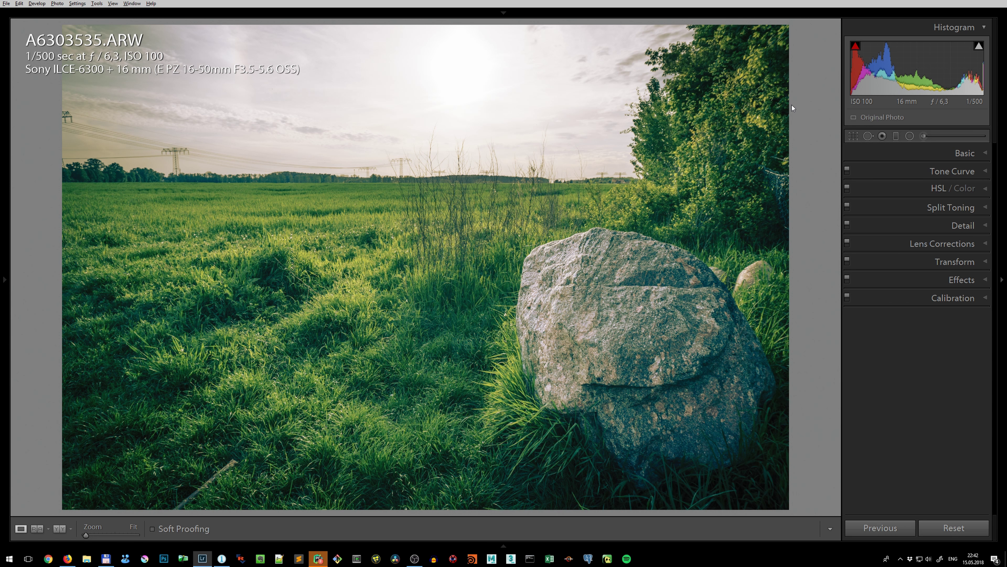
key("backslash")
key("backslash")
key("backslash")
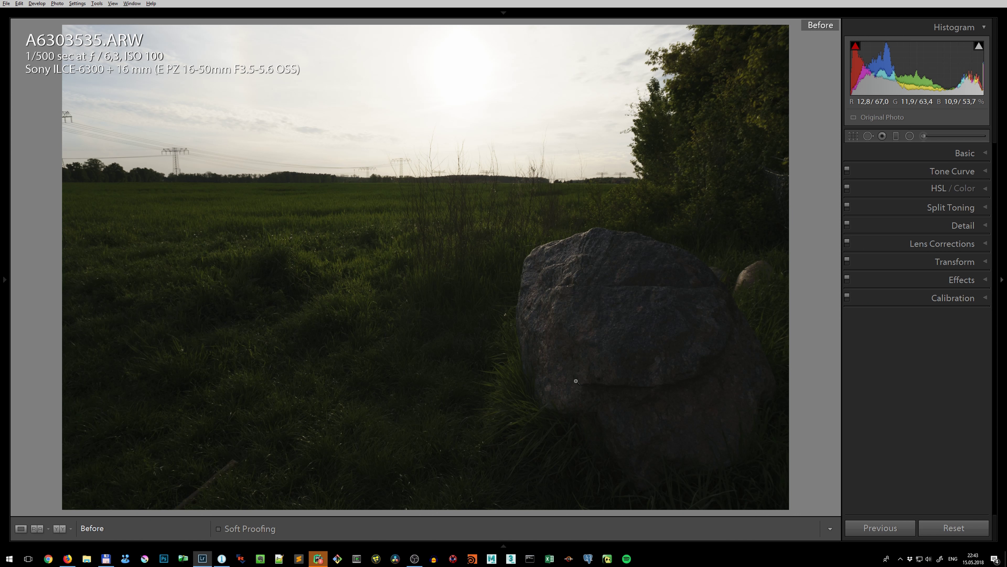
key("backslash")
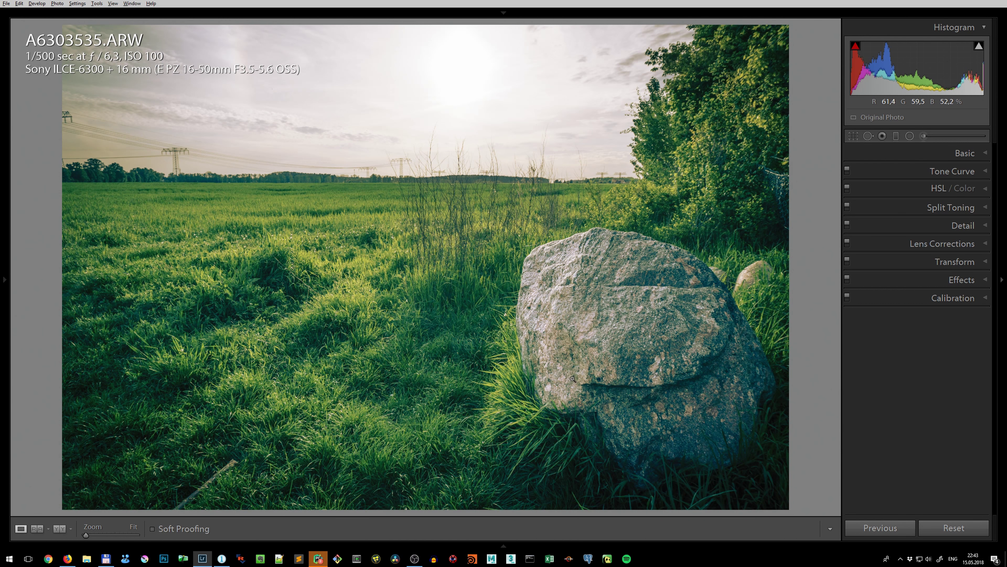